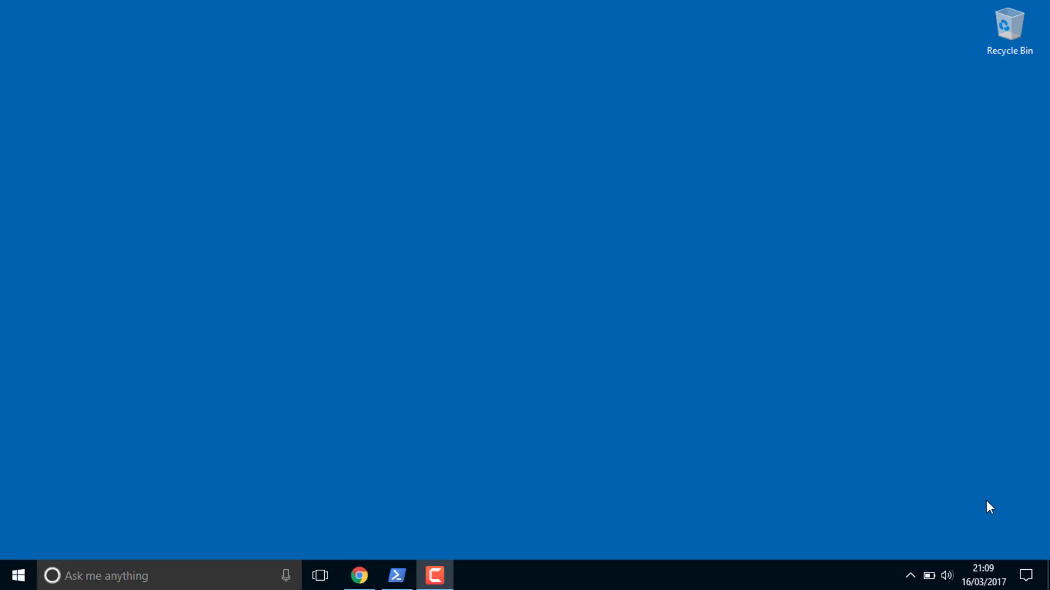
click(358, 583)
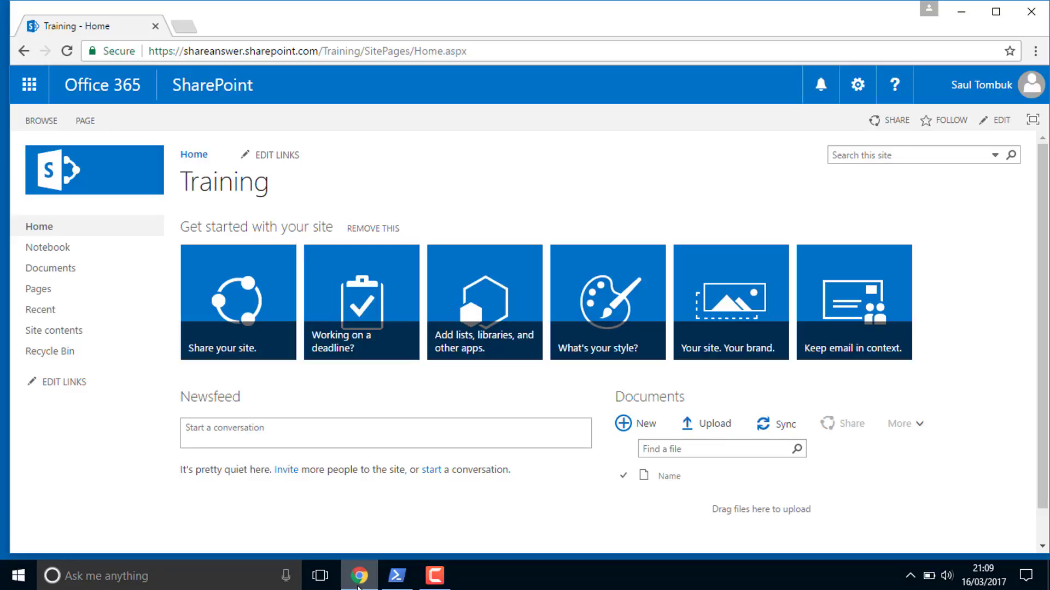
click(359, 585)
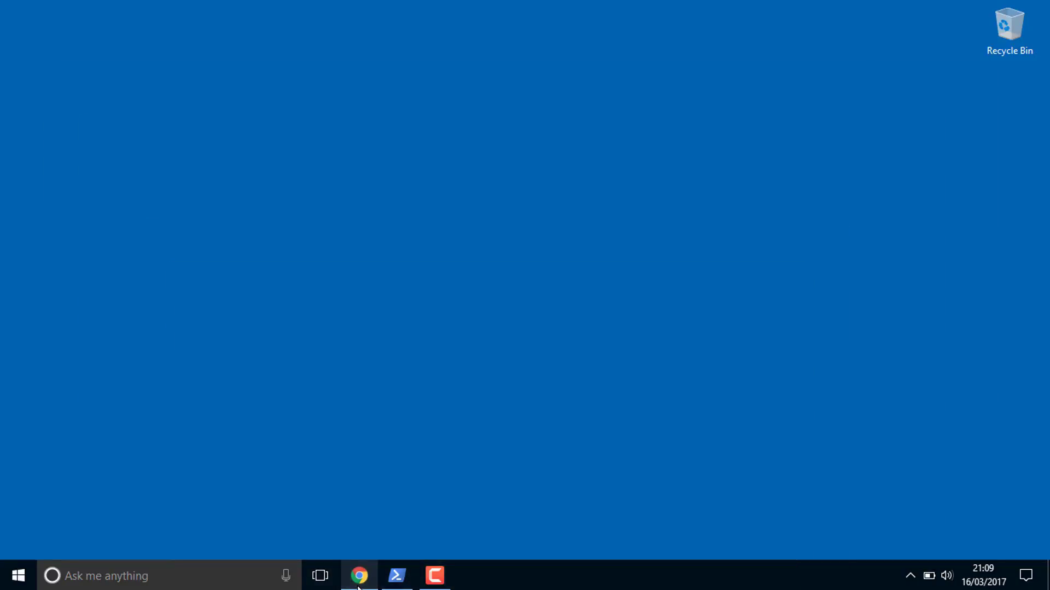
Step: In the PowerShell console, start a transcript to C:\Transcripts\WorkflowTraining.log
click(404, 585)
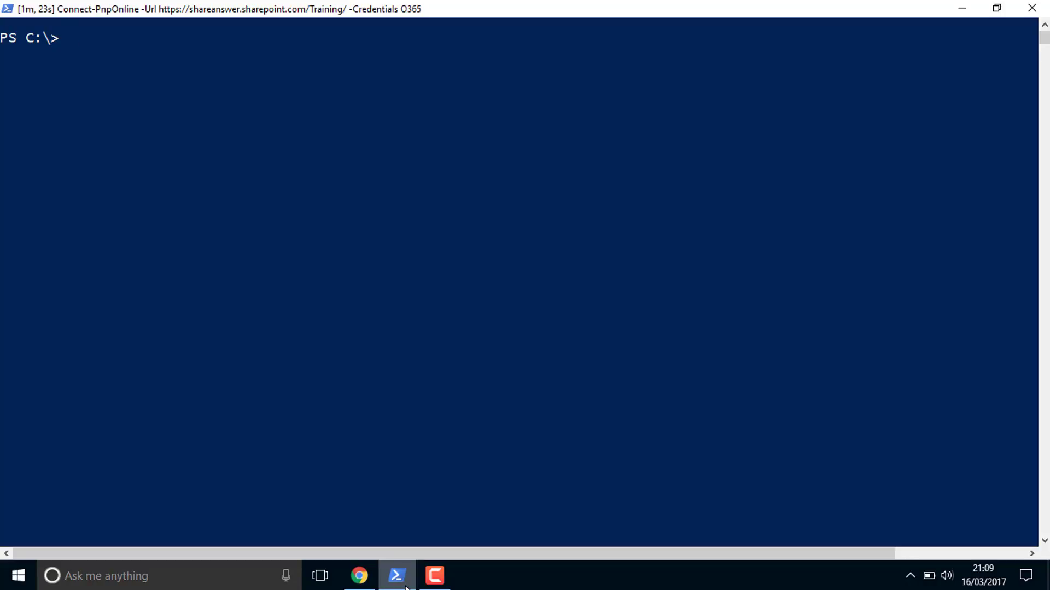
text(Start-Transcript -Path C:\Transcripts\WorkflowTraining.log)
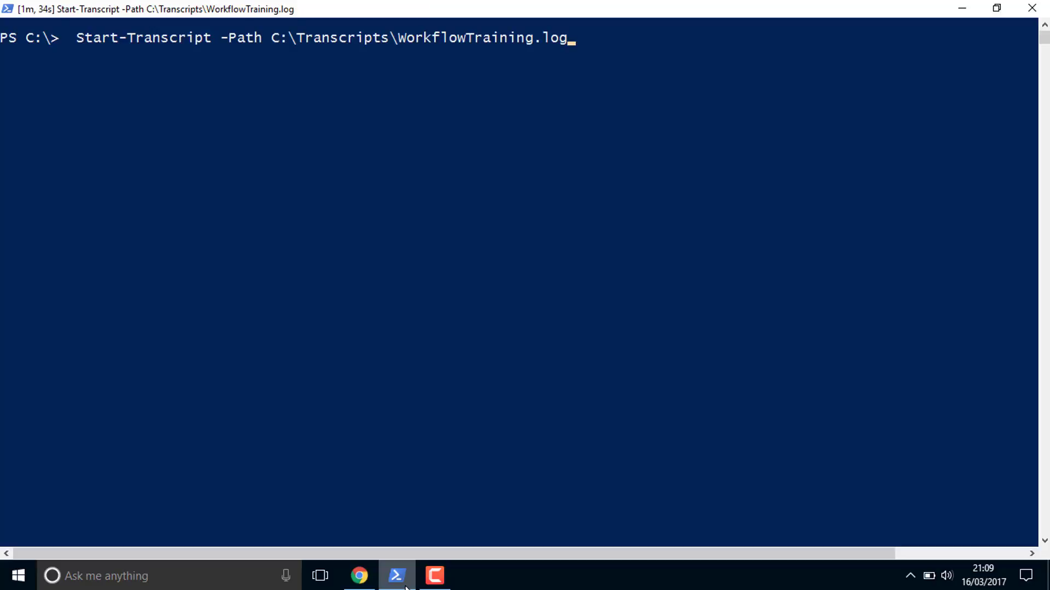
key(Return)
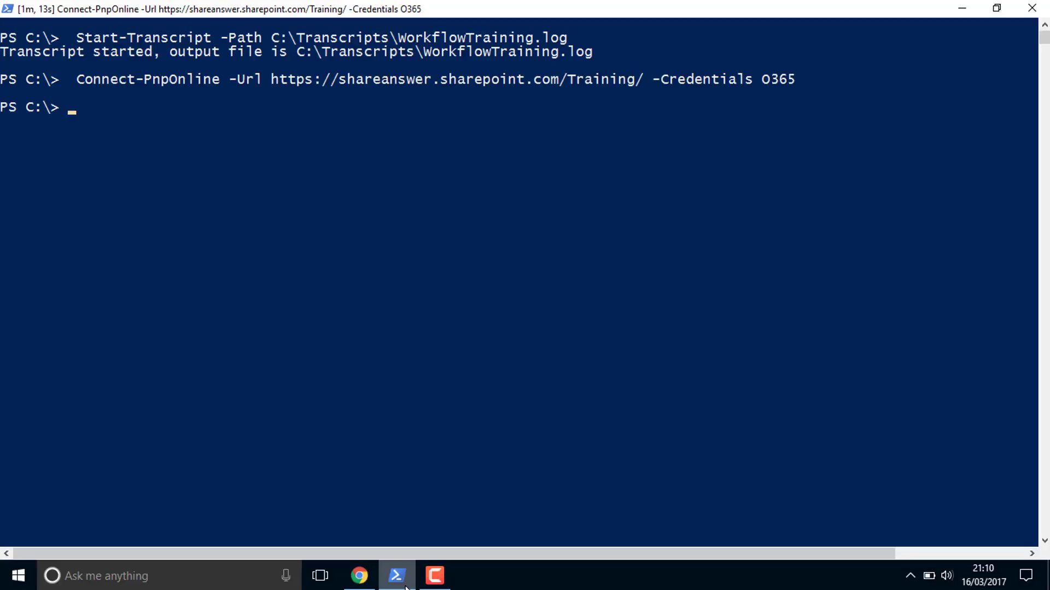
Step: Create the Joiners list and add a Manager person (User) column
text(Get-PnpWeb)
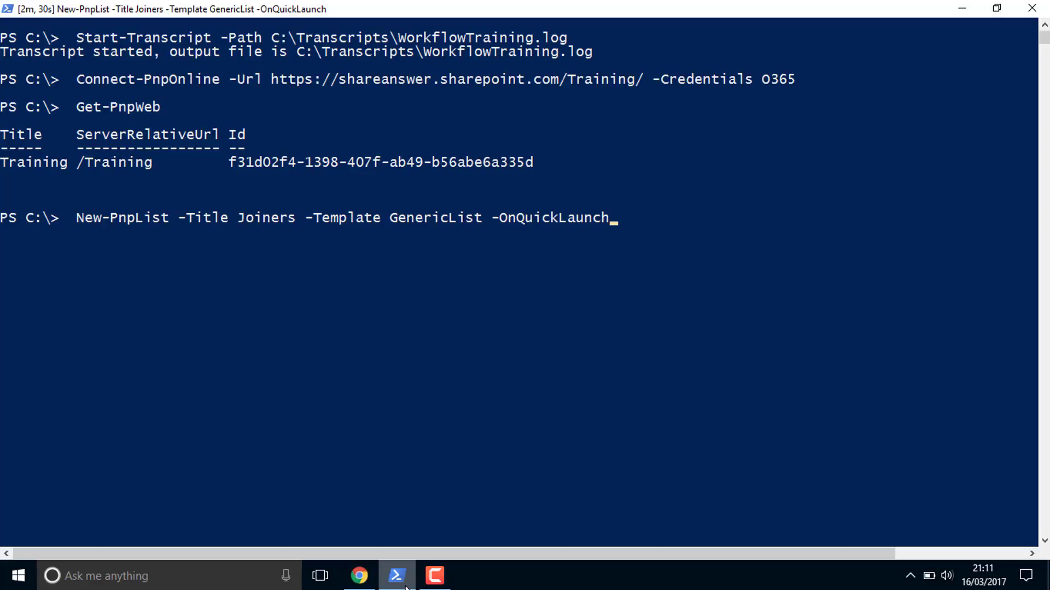
key(Return)
text(Add-PnpField -List Joiners -DisplayName Manager -InternalName Manager -Type User -AddToDefaultView)
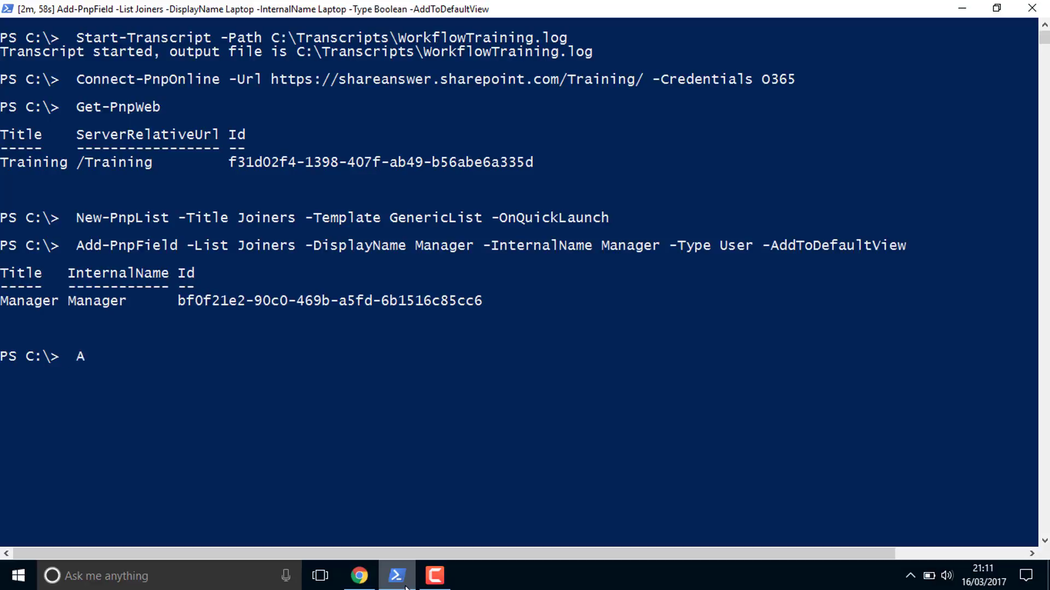
Step: Add Laptop and Mobile Boolean yes/no columns to the Joiners list
text(Add-PnpField -List Joiners -DisplayName Laptop -InternalName Laptop -Type Boolean -AddToDefaultView)
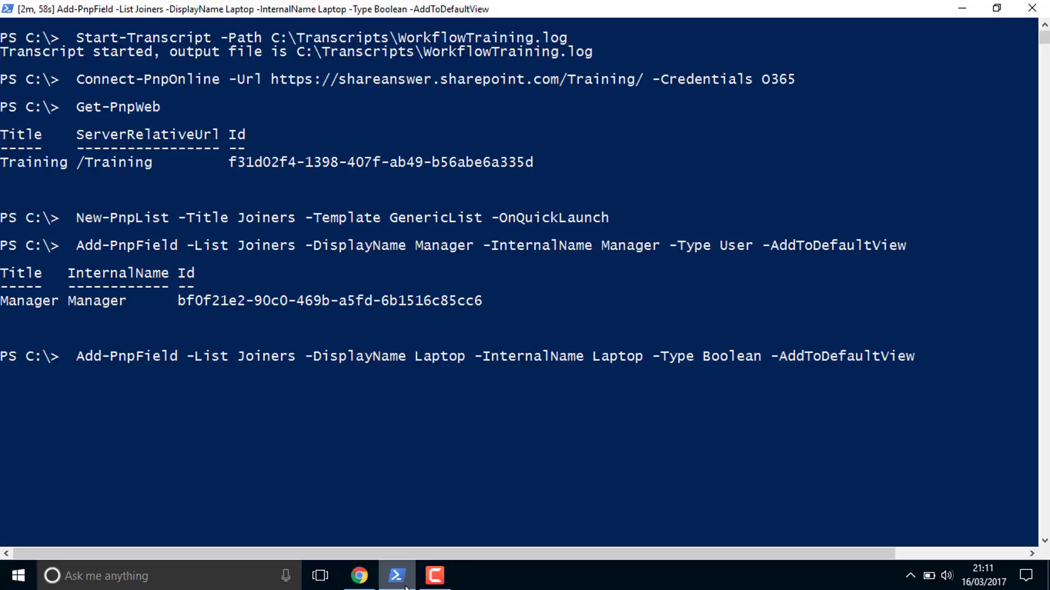
key(Return)
text(Add-PnpField -List Joiners -DisplayName Mobile -InternalName Mobile -Type Boolean -AddToDefaultView)
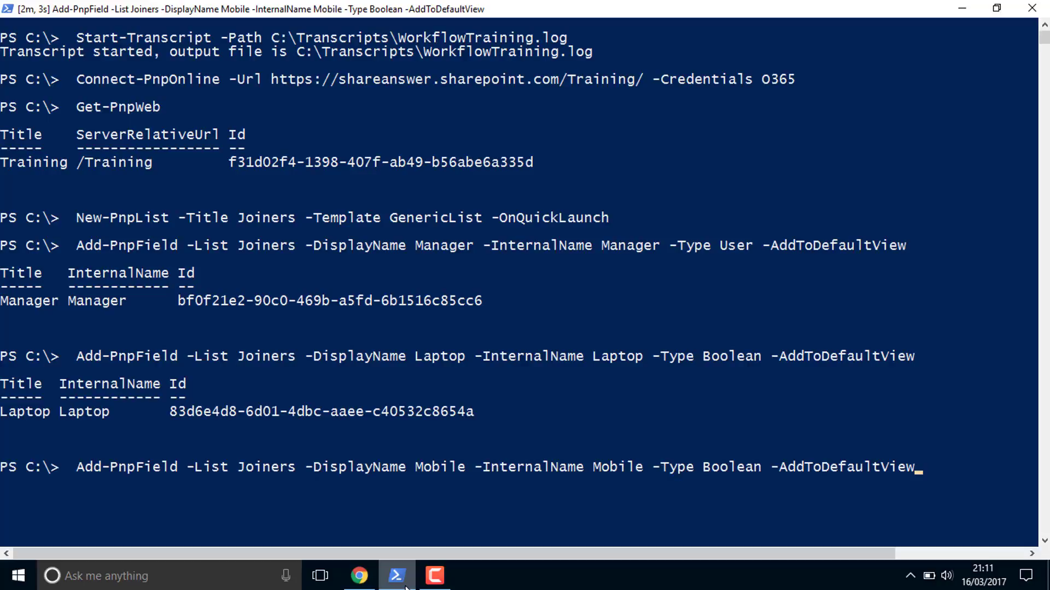
key(Return)
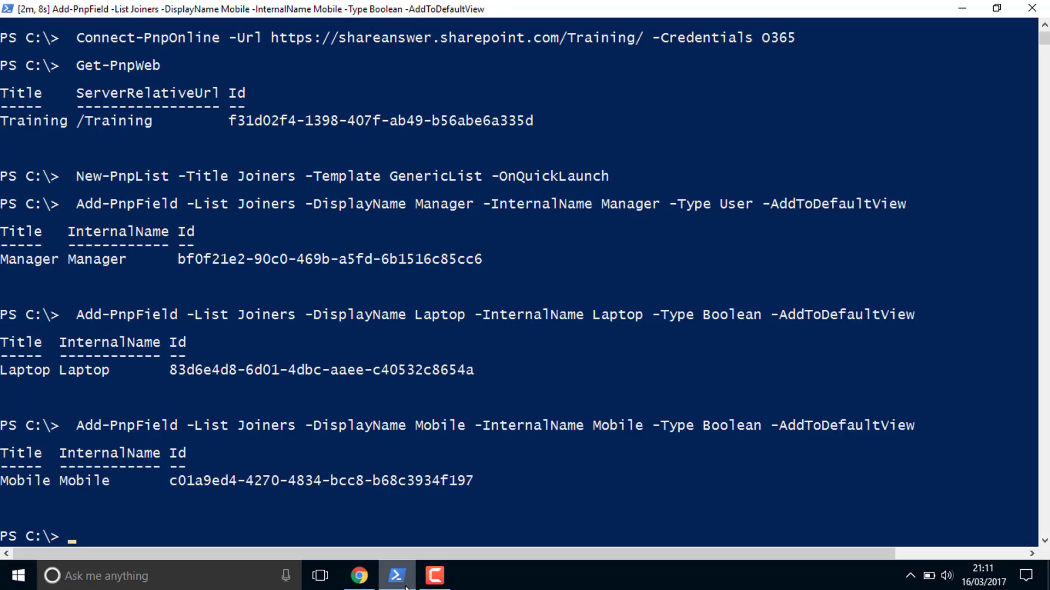
Step: Back on the SharePoint Training site, refresh and open the new Joiners list
click(359, 585)
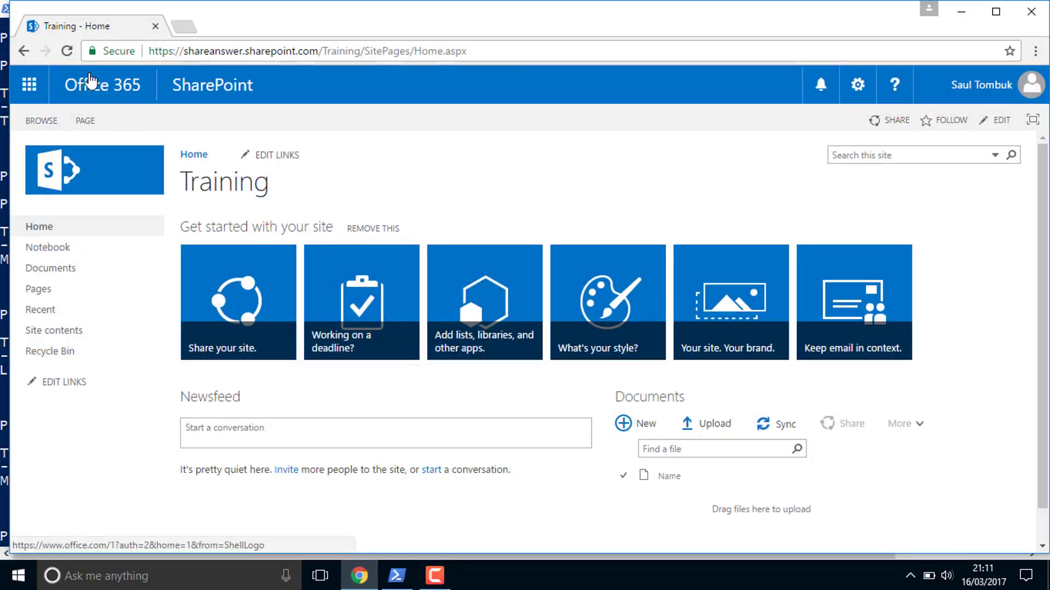
click(67, 51)
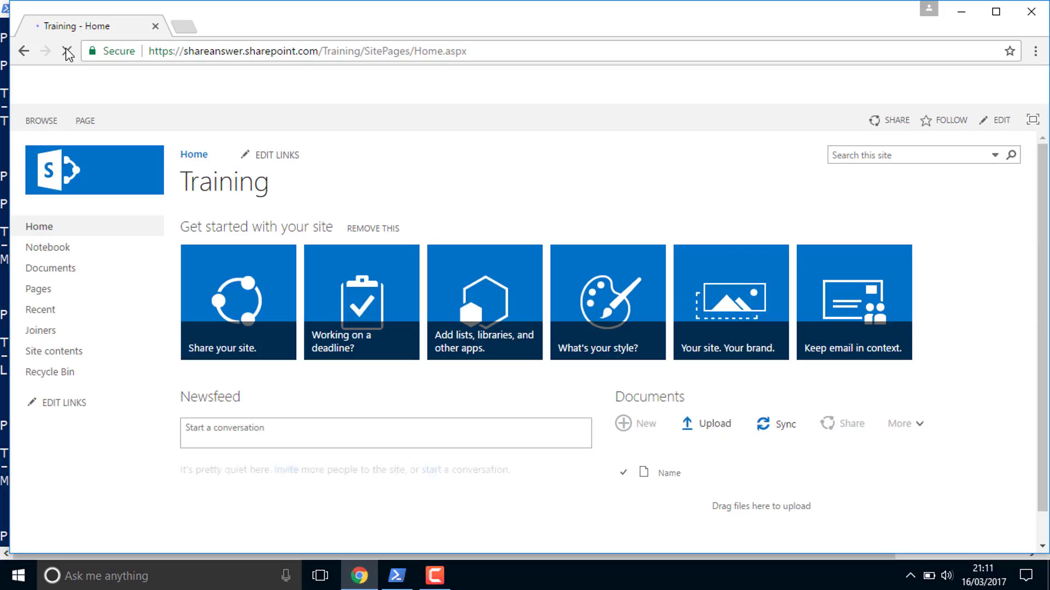
click(44, 340)
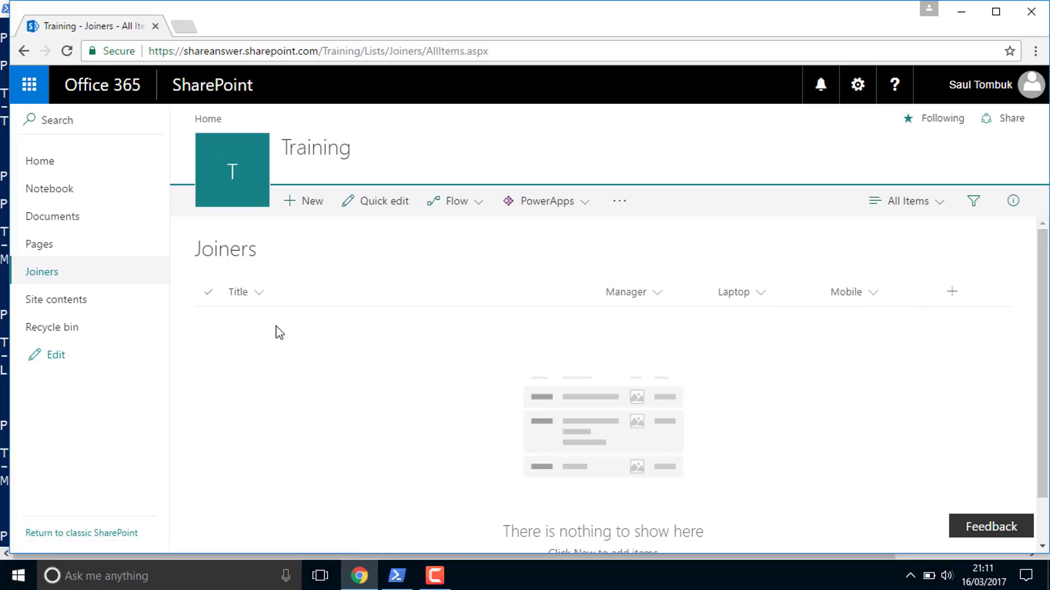
Step: Rename the Title column to 'Joiner Name'
click(259, 294)
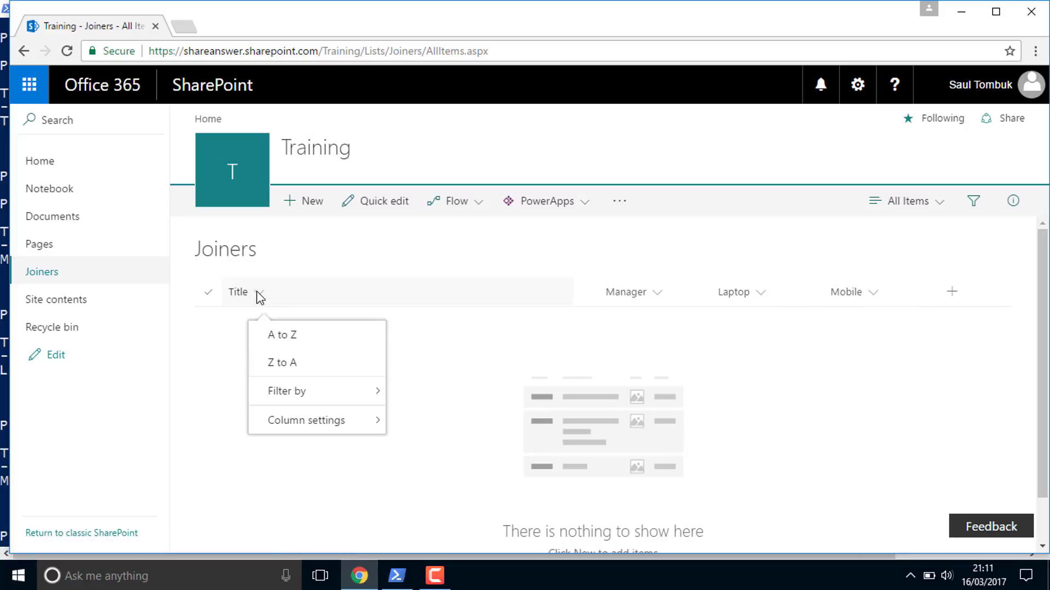
mouse_move(358, 421)
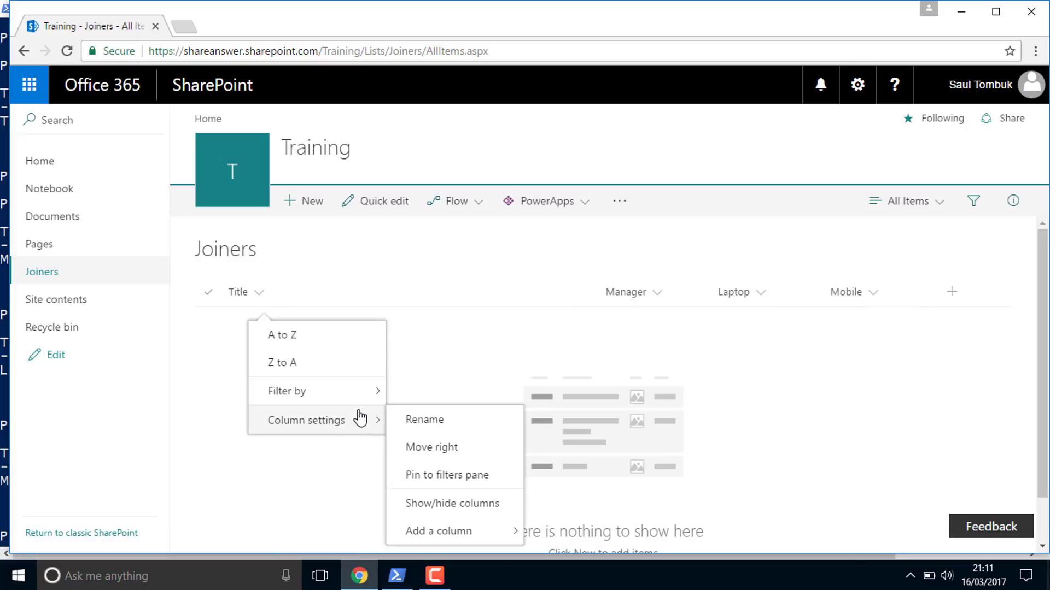
click(426, 426)
text(Joine)
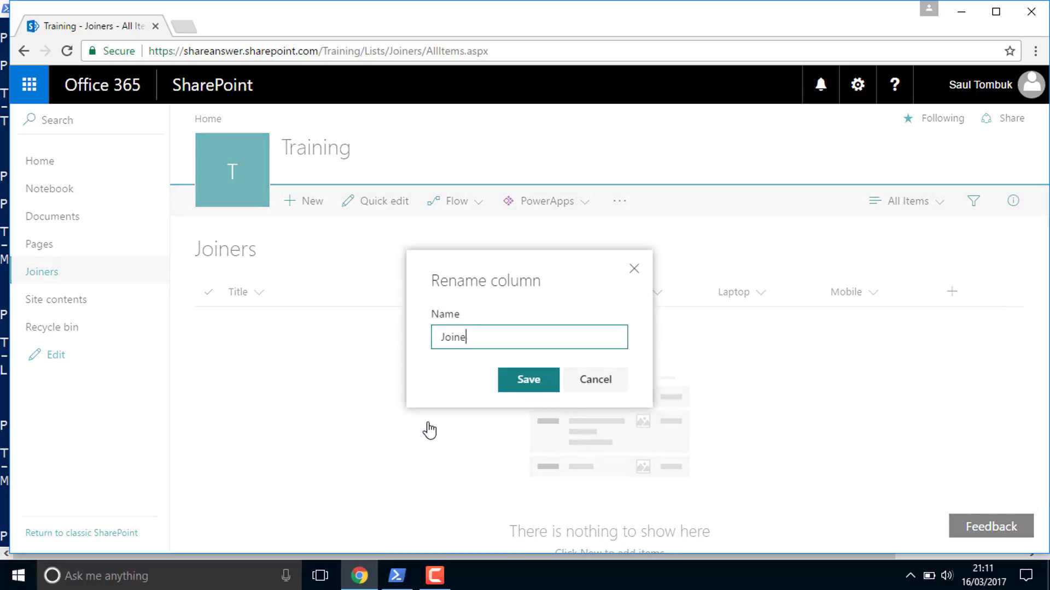
text(r Name)
key(Return)
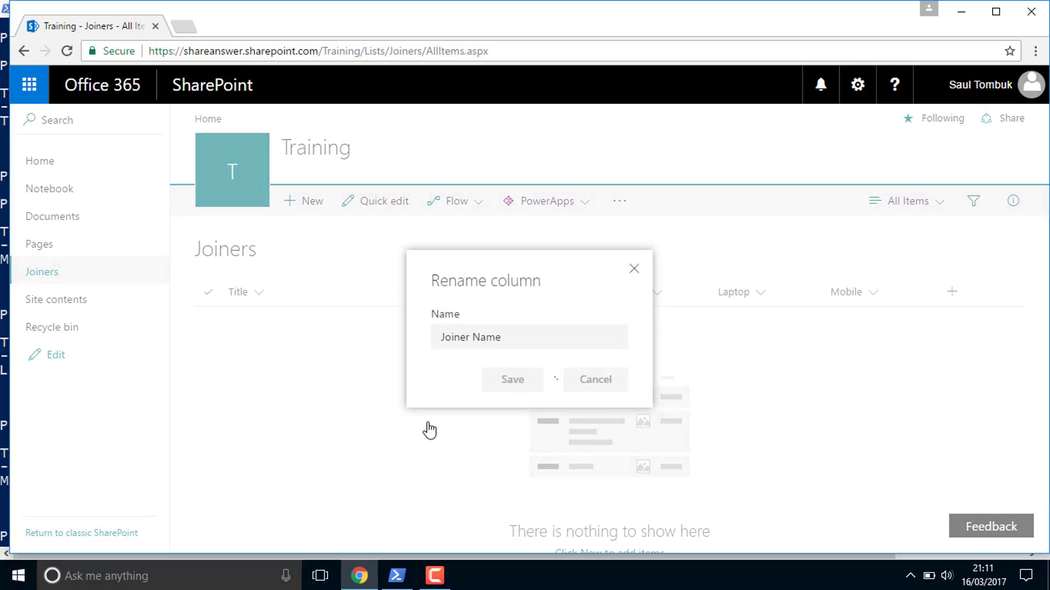
click(347, 395)
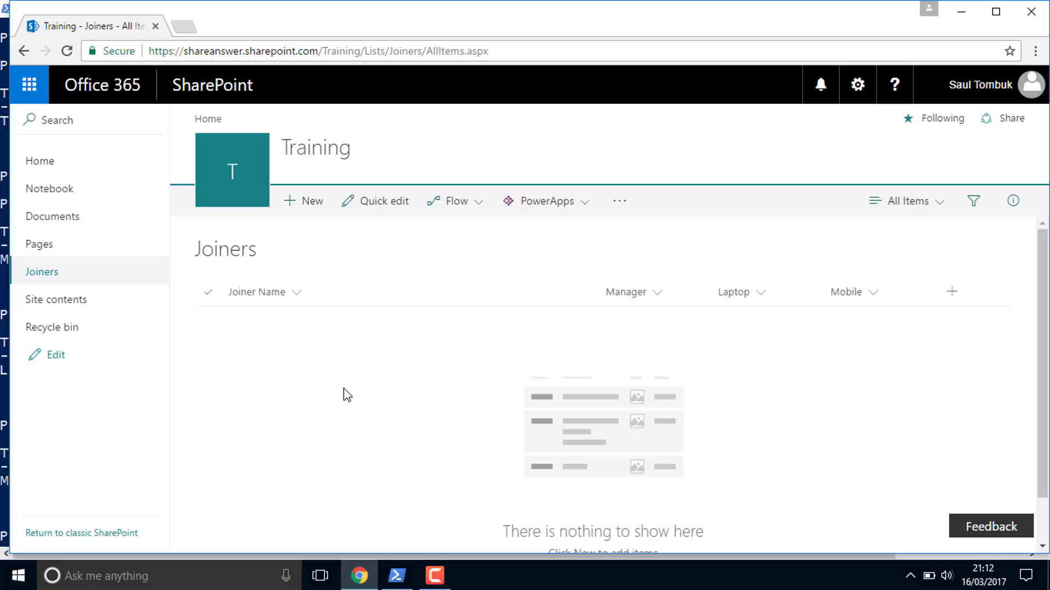
Step: Create an app named 'Joiner Form' from the Joiners list via PowerApps > Create an app
click(553, 212)
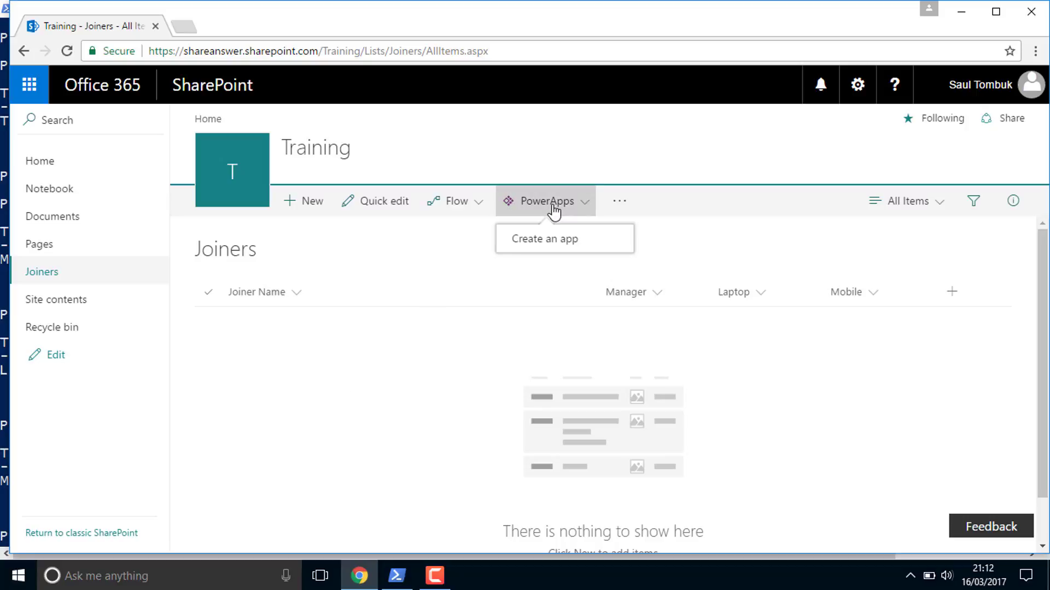
click(555, 240)
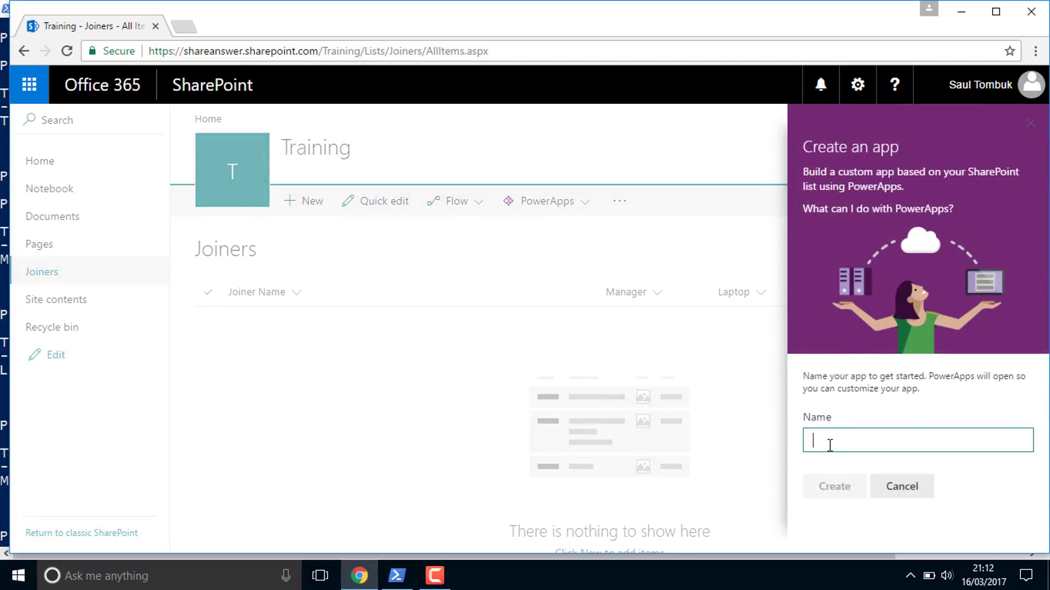
text(Joiner For)
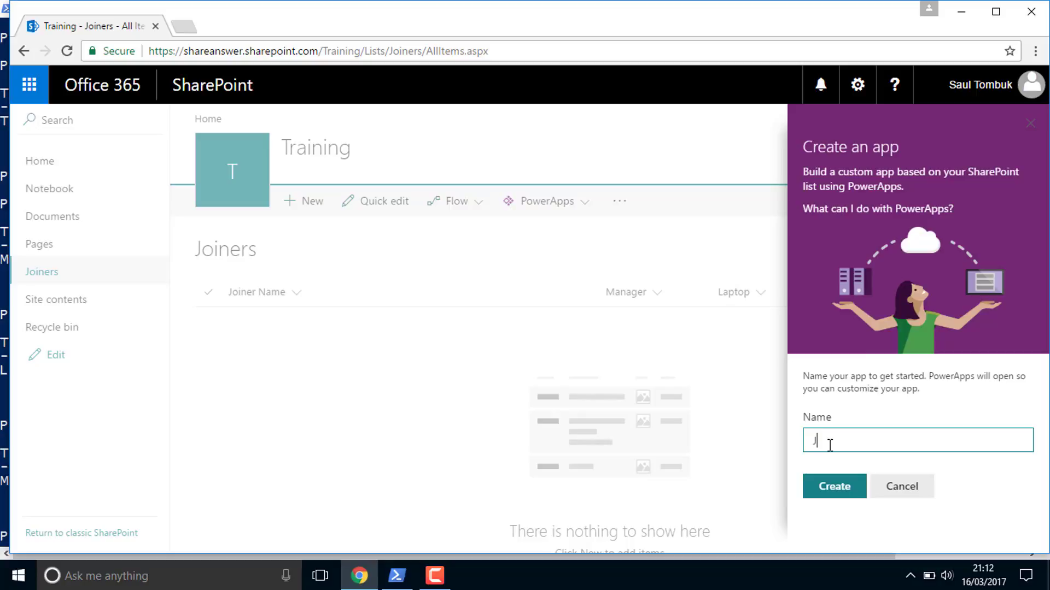
text(m)
click(836, 488)
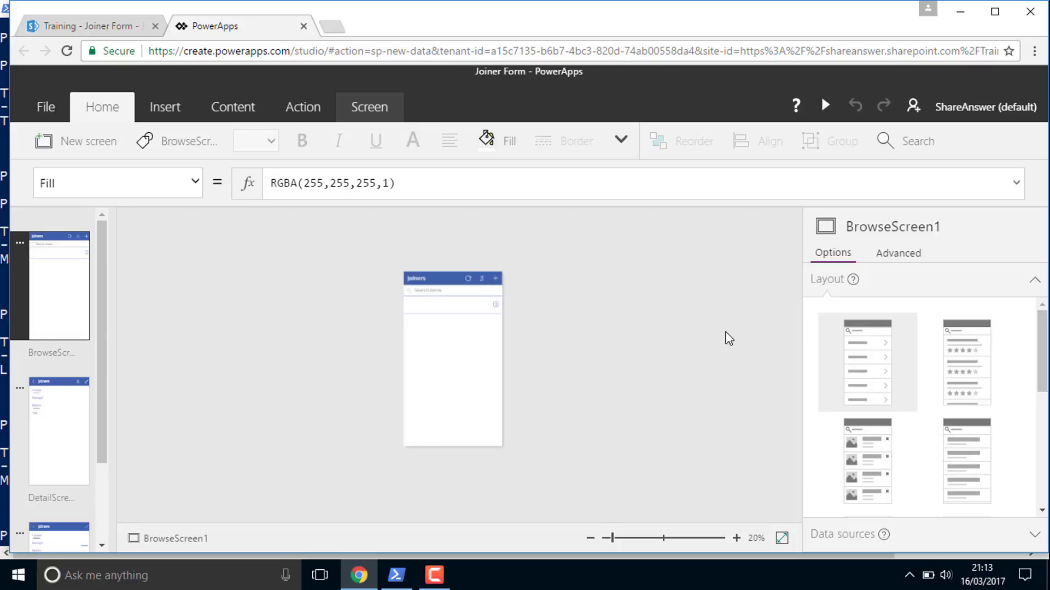
Step: Preview DetailScreen1 and EditScreen1, then return to DetailScreen1
click(42, 396)
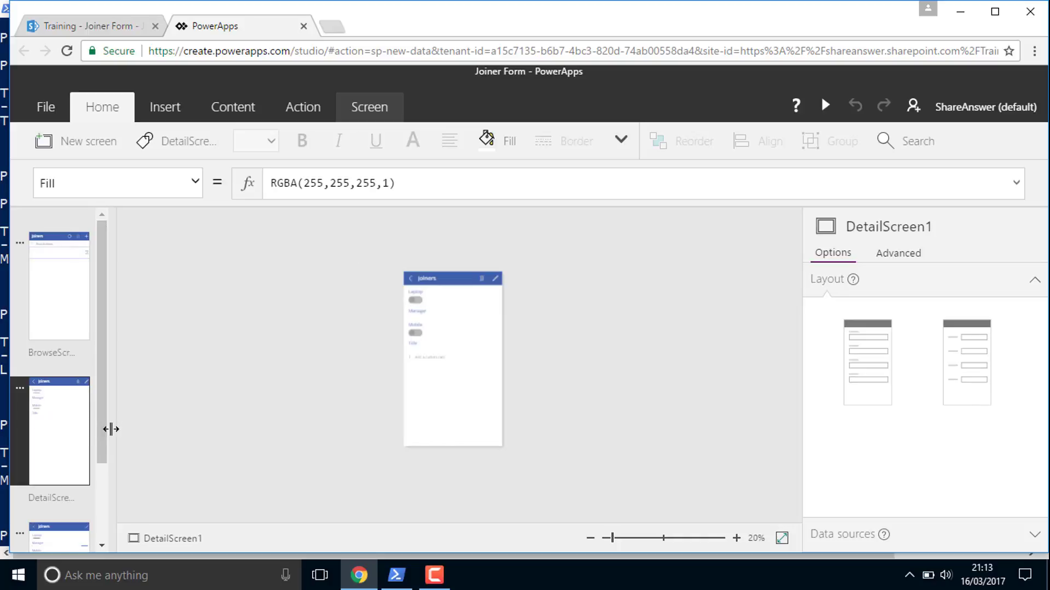
drag(108, 427, 101, 501)
click(52, 516)
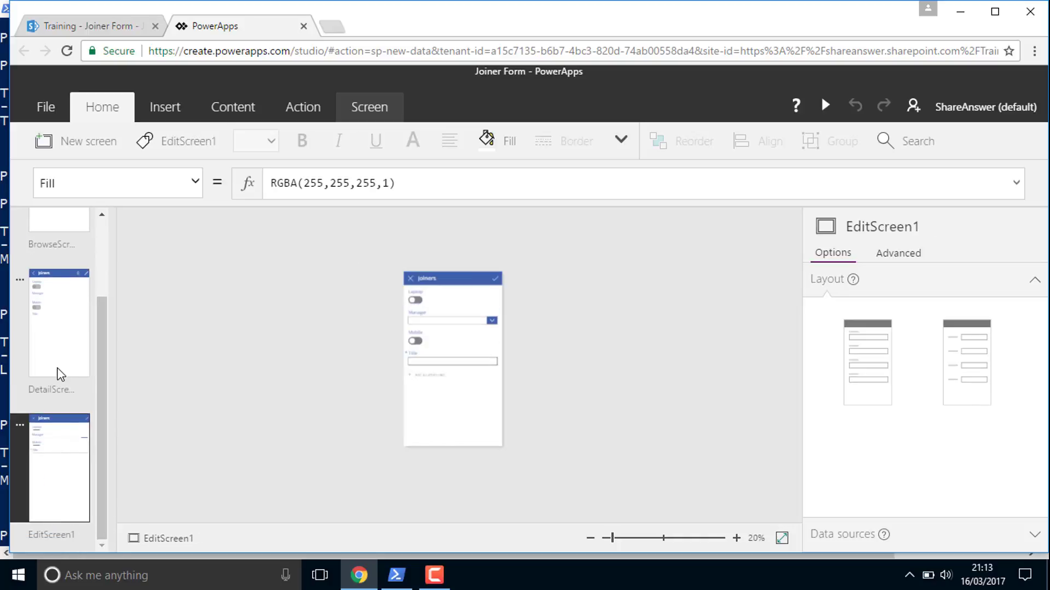
click(56, 372)
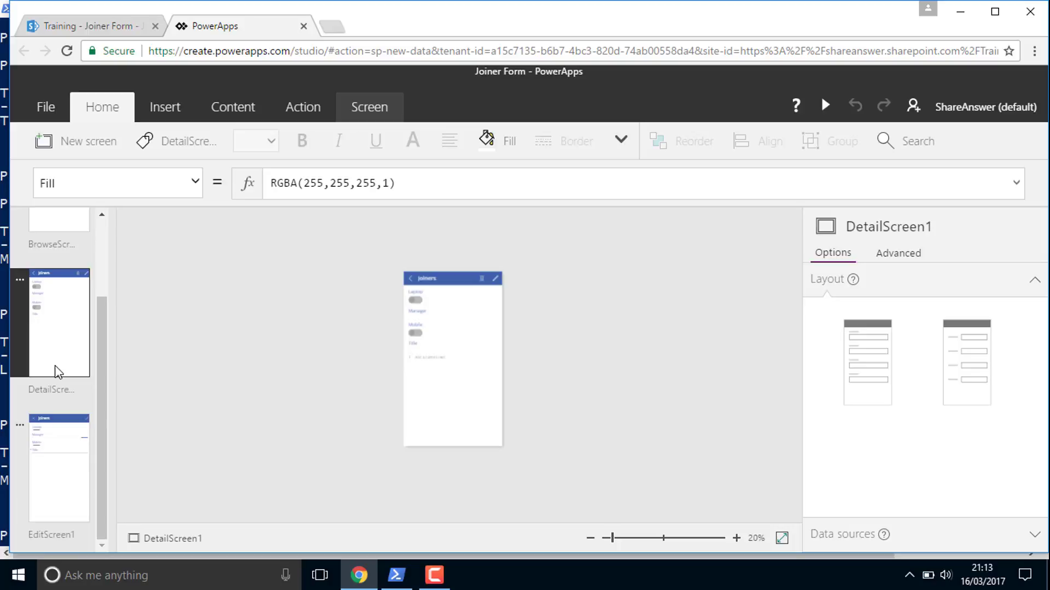
Step: Maximise the browser and enlarge the detail screen on the canvas
click(993, 21)
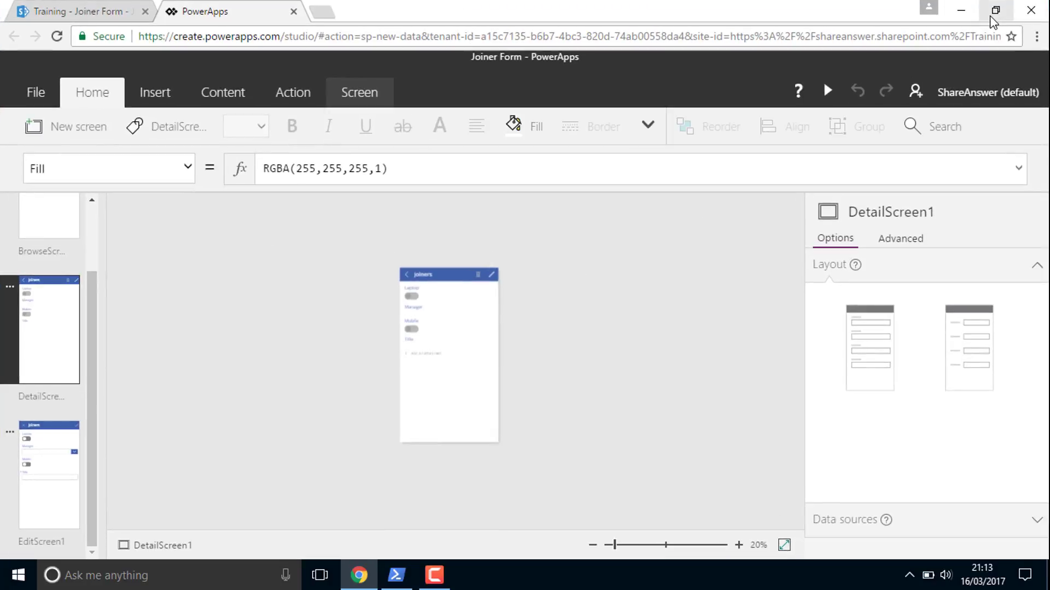
click(738, 545)
click(738, 545)
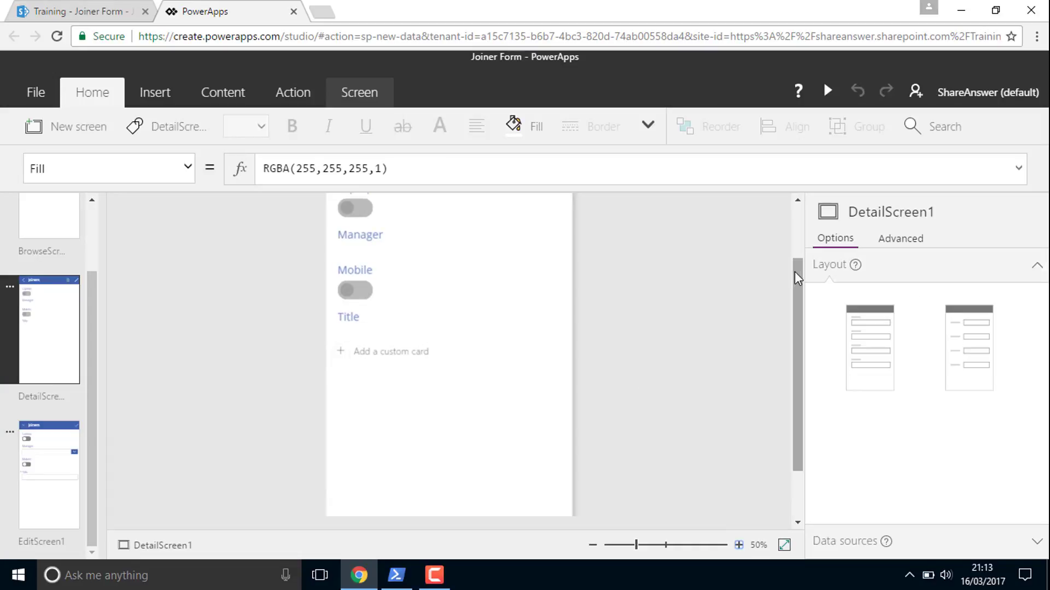
scroll(797, 274, up, 2)
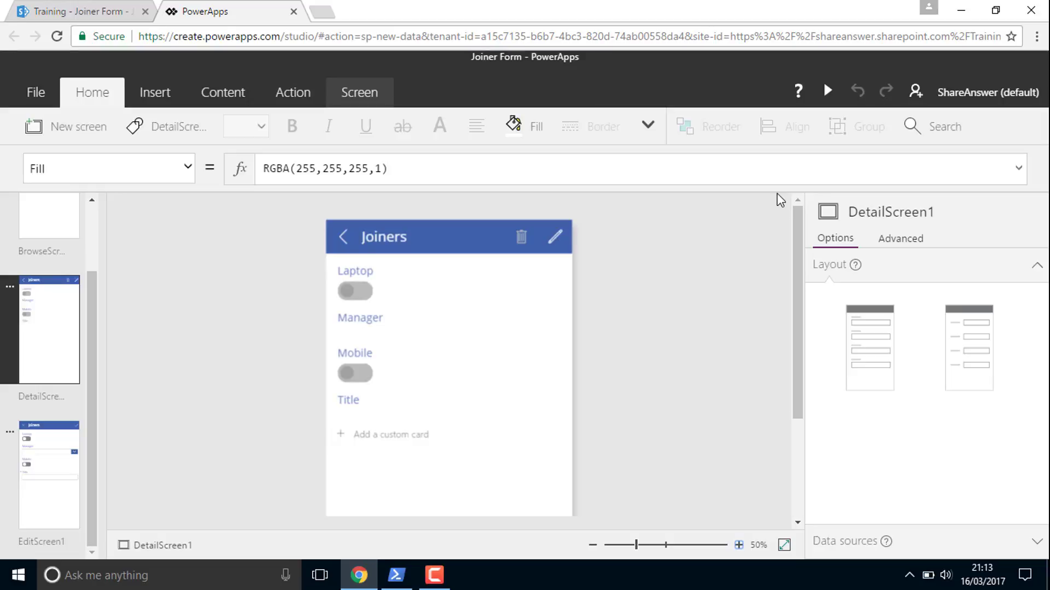
Step: Reorder the detail form so Title comes first and Manager sits above Laptop
click(364, 276)
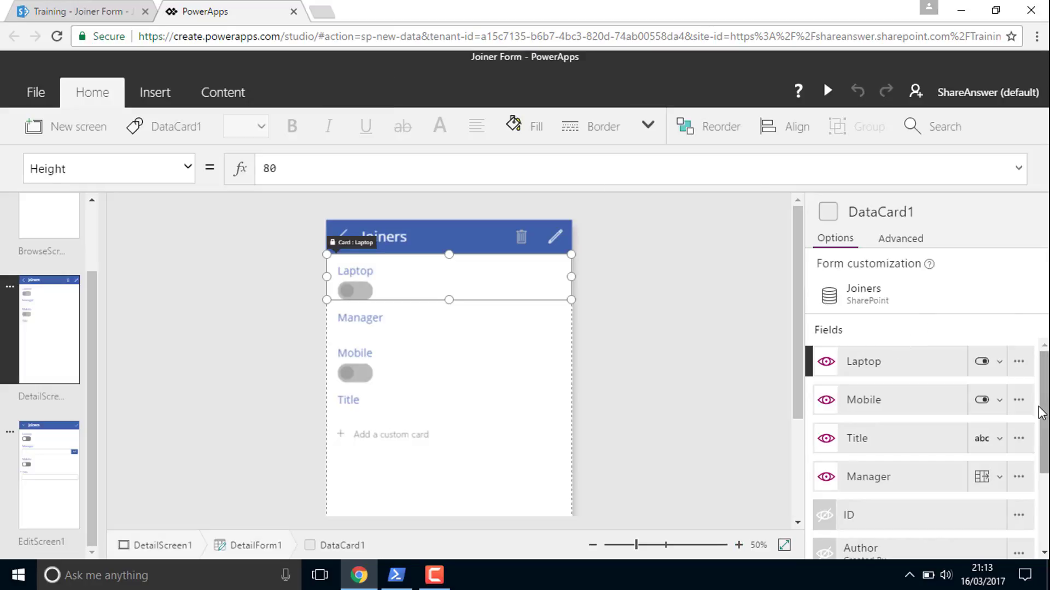
drag(867, 445, 870, 353)
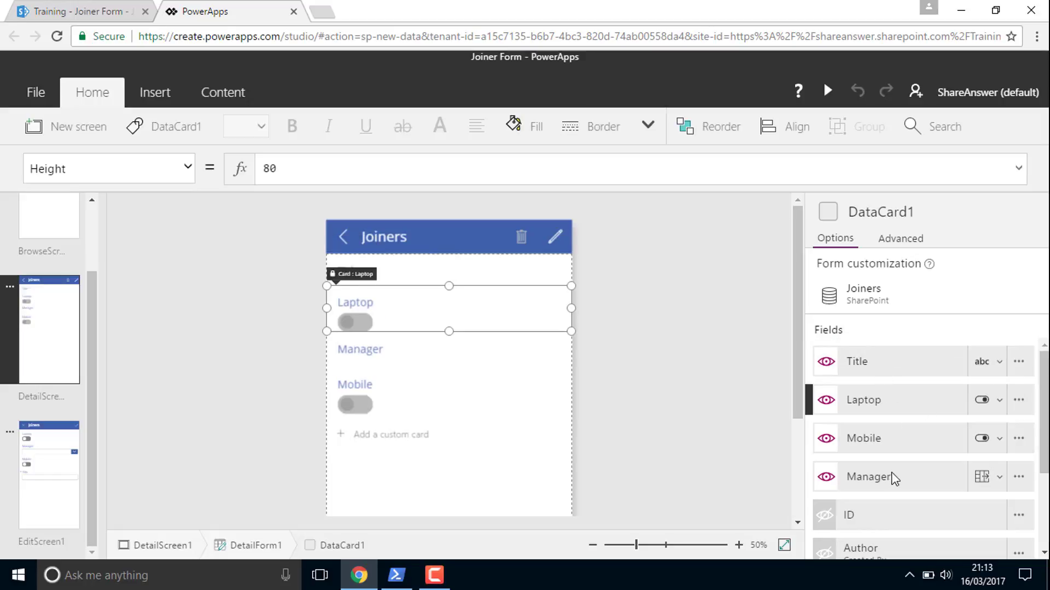
drag(884, 476, 873, 390)
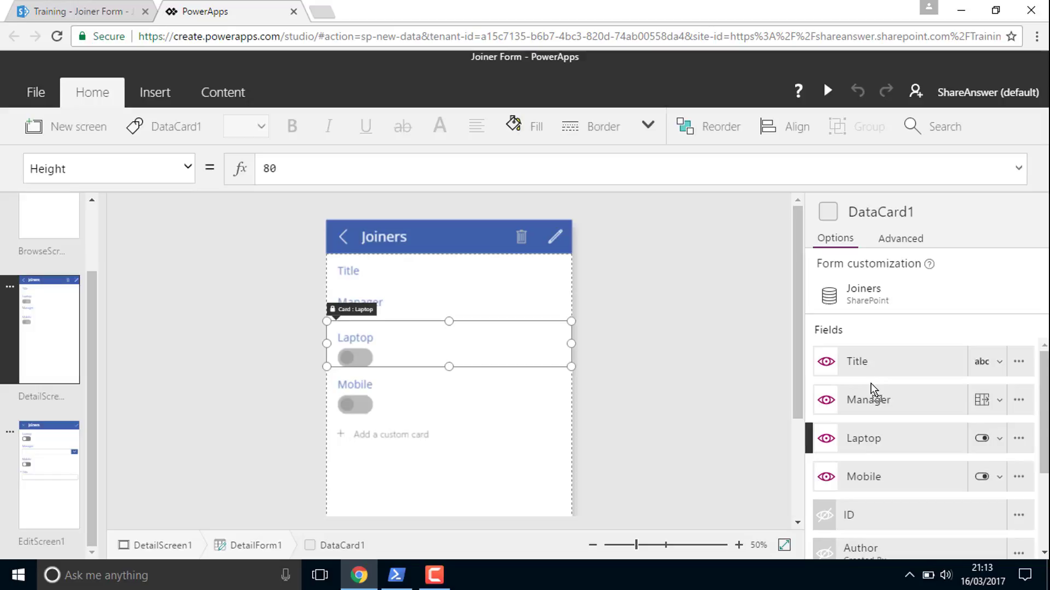
Step: Change the Title card's label on the detail form to 'Joiner Name'
click(357, 274)
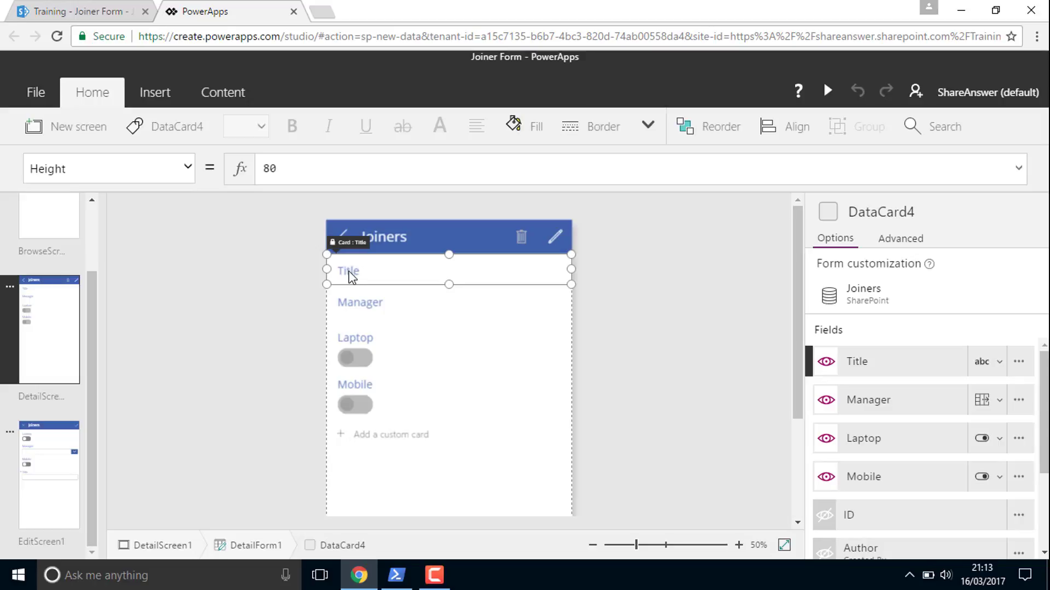
click(351, 278)
double_click(364, 270)
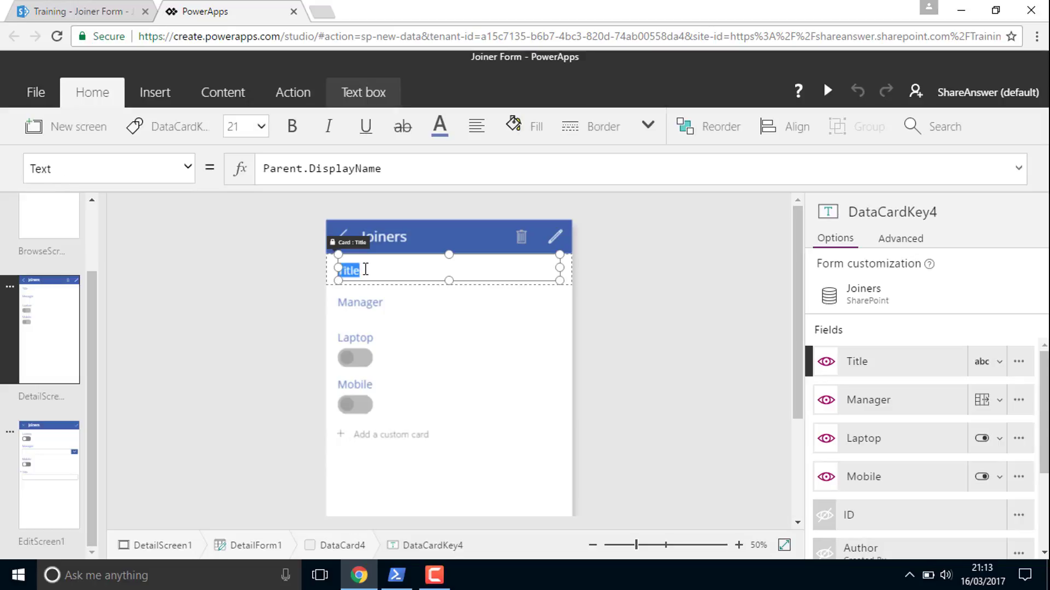
text(Joiner Name)
key(BackSpace)
key(BackSpace)
key(BackSpace)
key(BackSpace)
key(BackSpace)
text(Name)
key(BackSpace)
key(BackSpace)
key(BackSpace)
key(BackSpace)
key(BackSpace)
text(Naame)
click(677, 342)
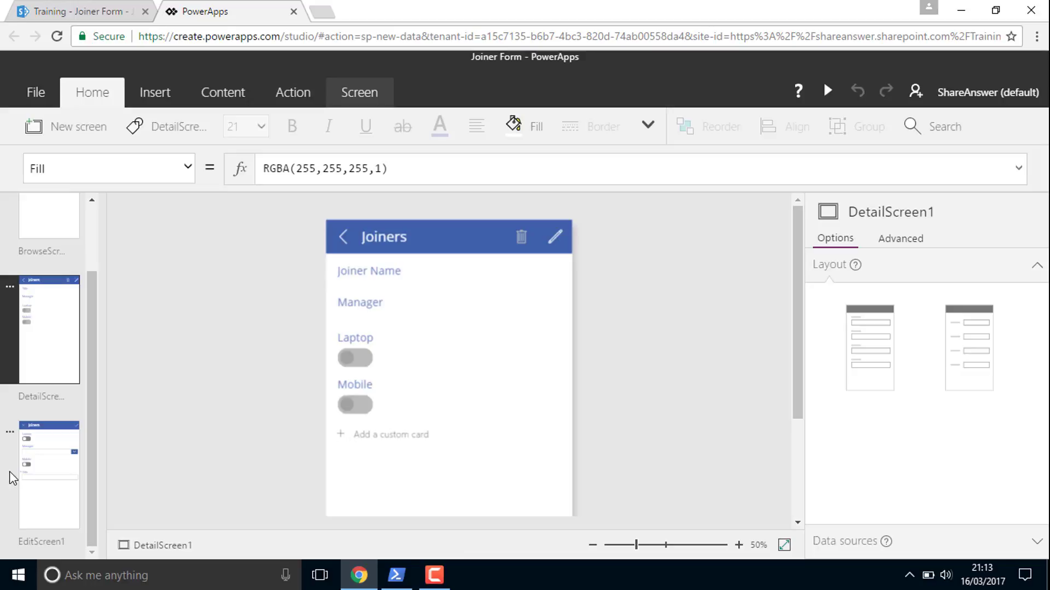
Step: On EditScreen1, move Title to the top and Manager above Laptop
click(76, 485)
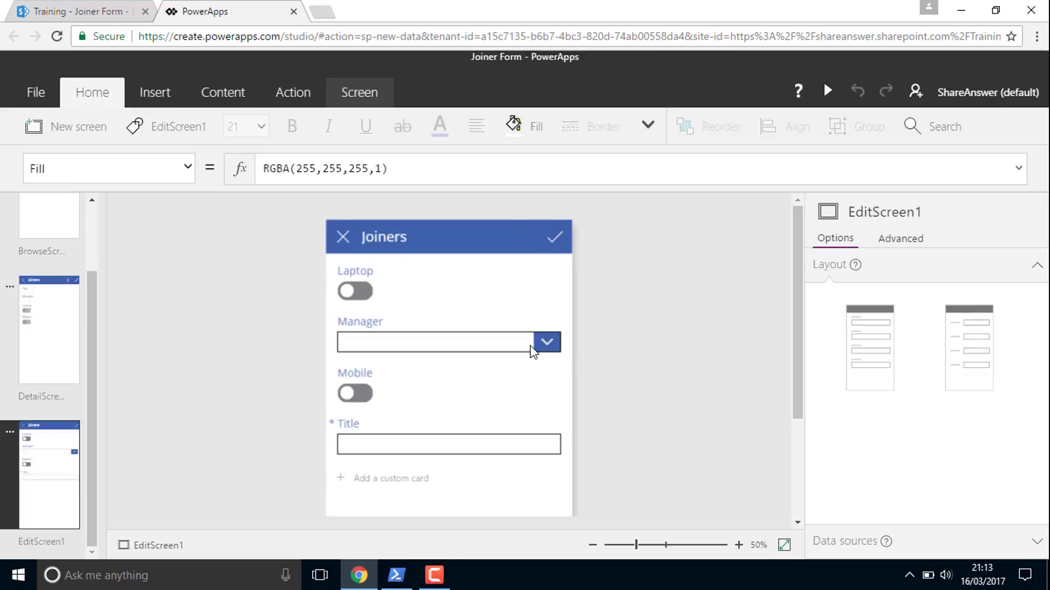
click(358, 282)
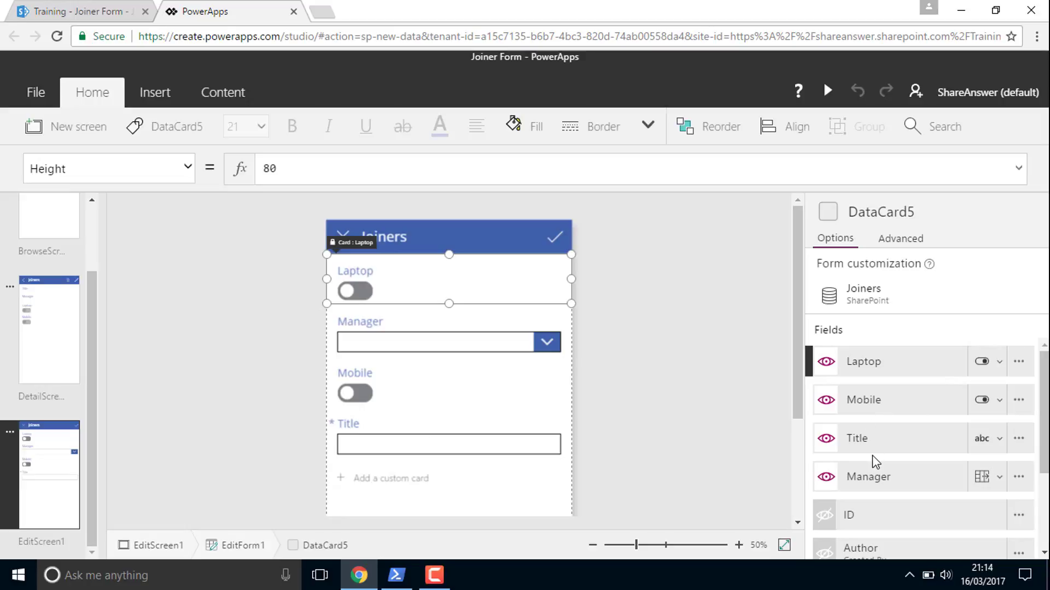
mouse_move(875, 451)
mouse_down()
mouse_move(875, 344)
mouse_move(870, 435)
mouse_up()
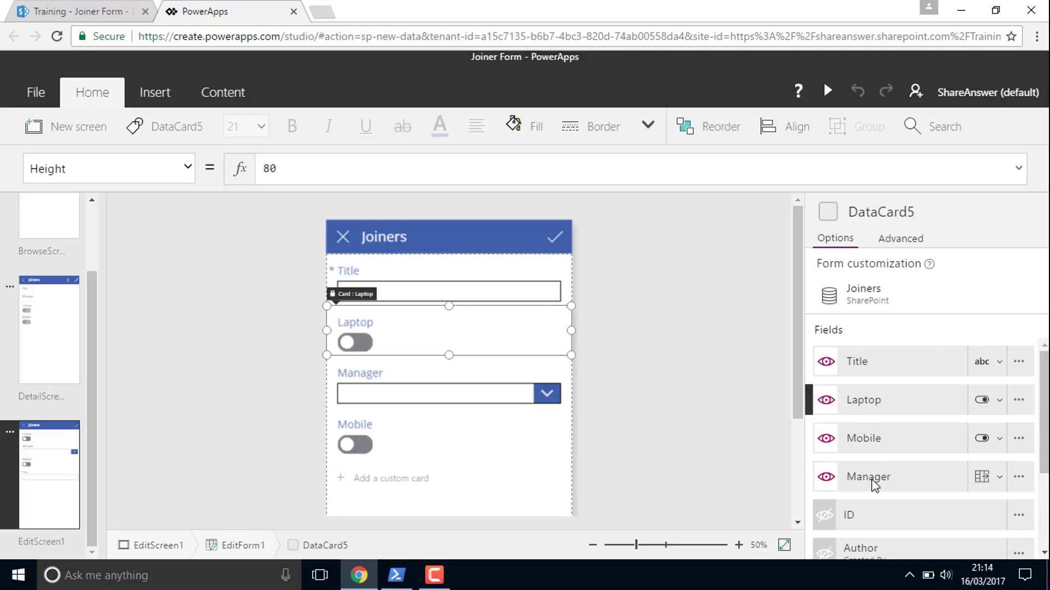
drag(872, 477, 880, 395)
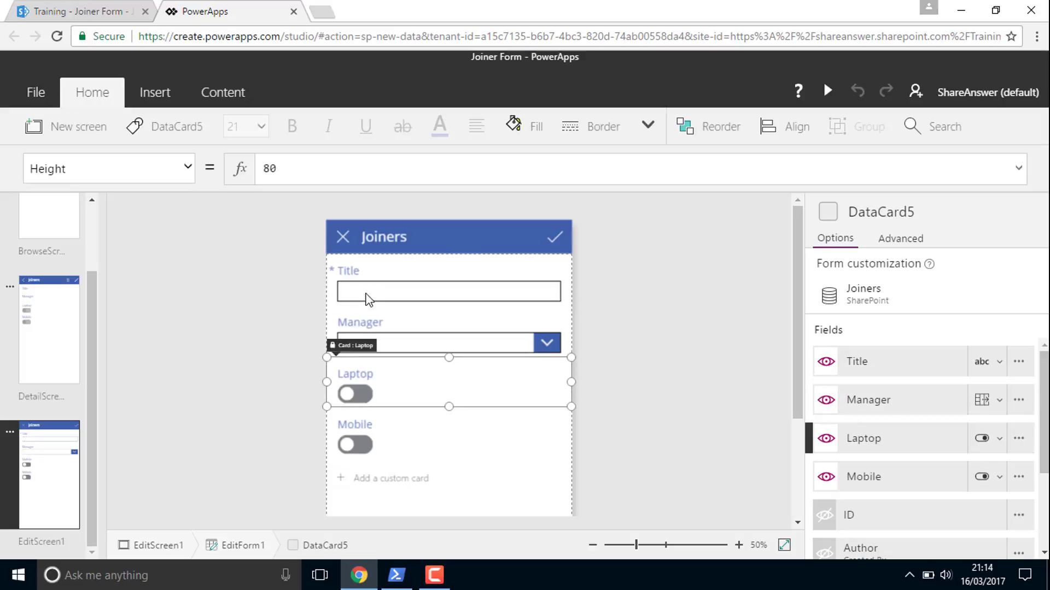
Step: Change the edit form's Title card label to 'Joiner Name'
click(353, 273)
click(356, 271)
click(356, 268)
text(Joiner Name)
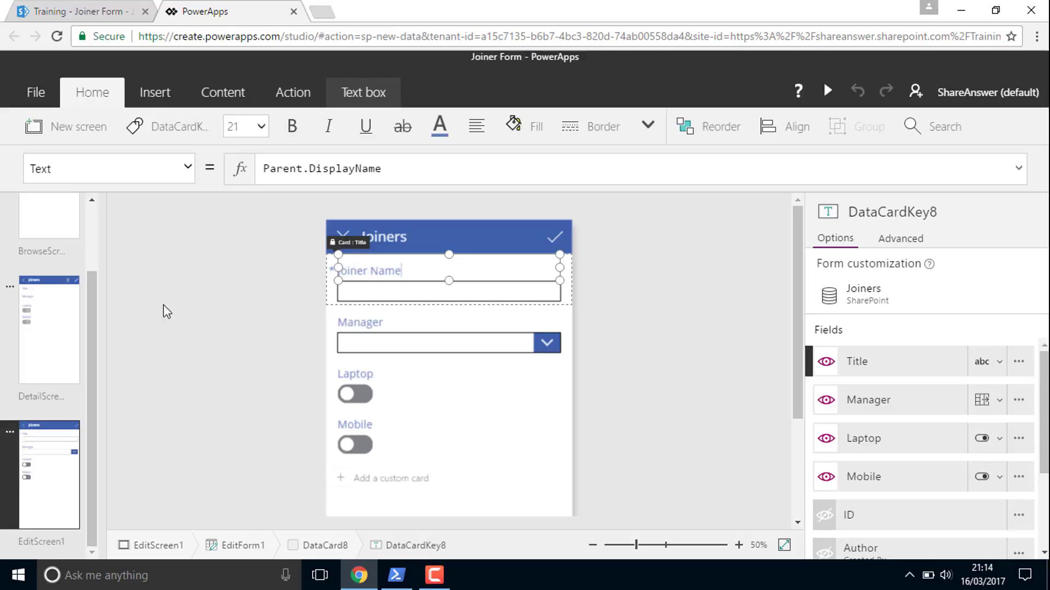
click(620, 306)
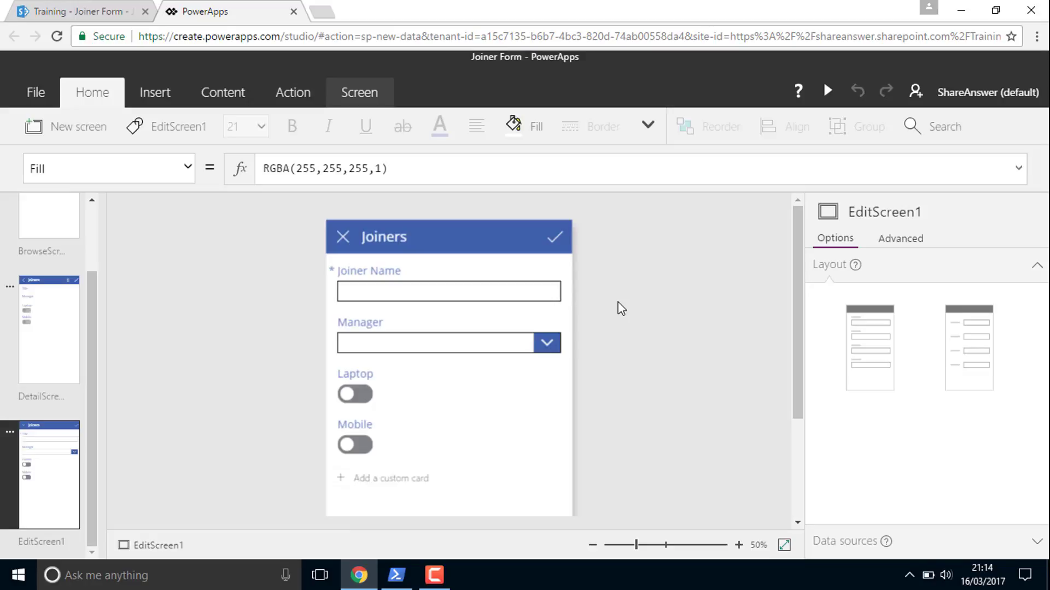
Step: Save the Joiner Form app from the File view, then close it
click(33, 91)
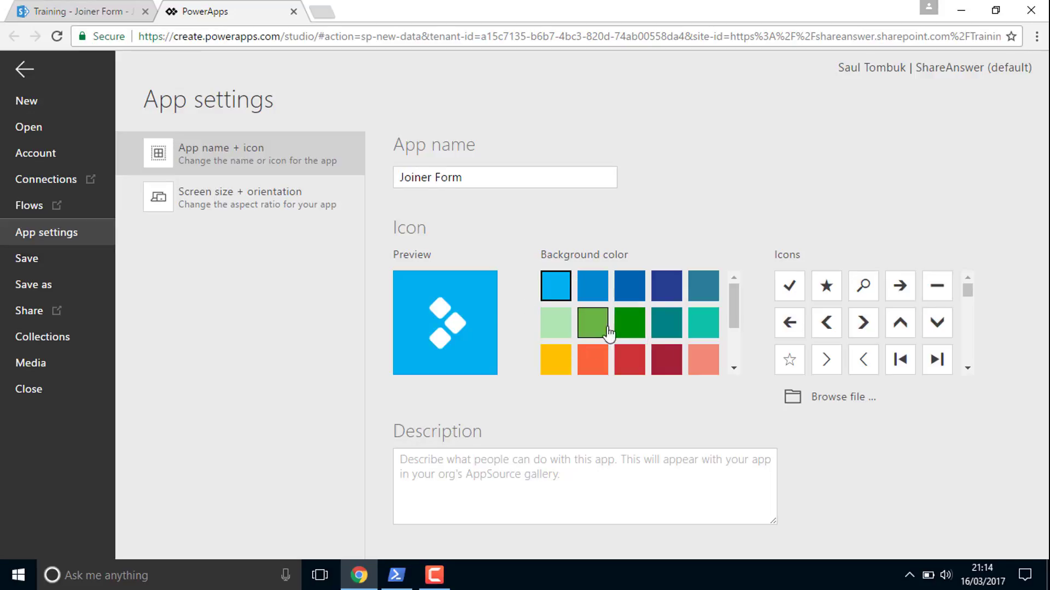
click(25, 267)
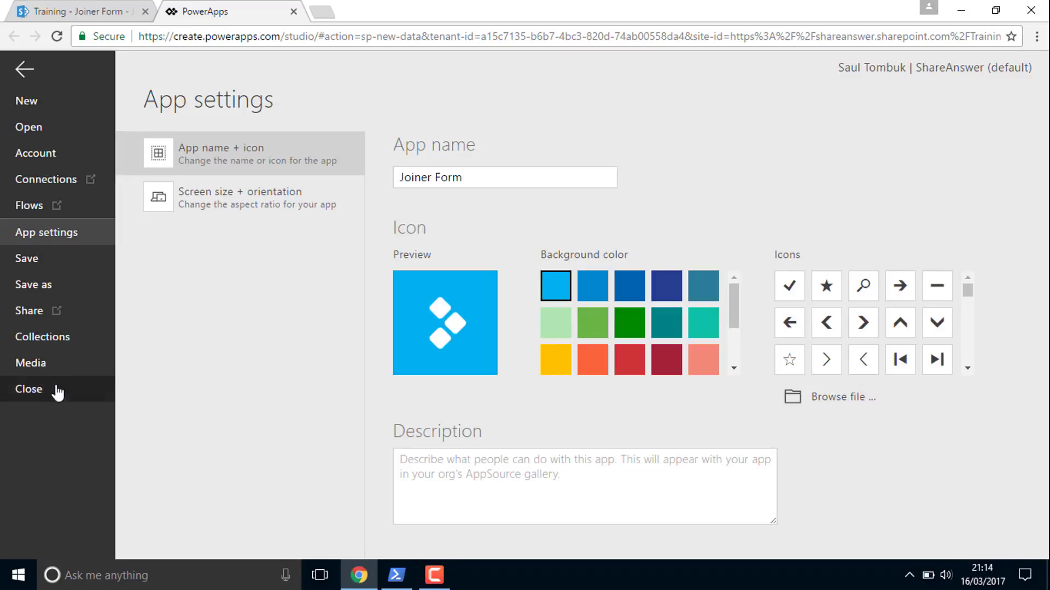
click(48, 397)
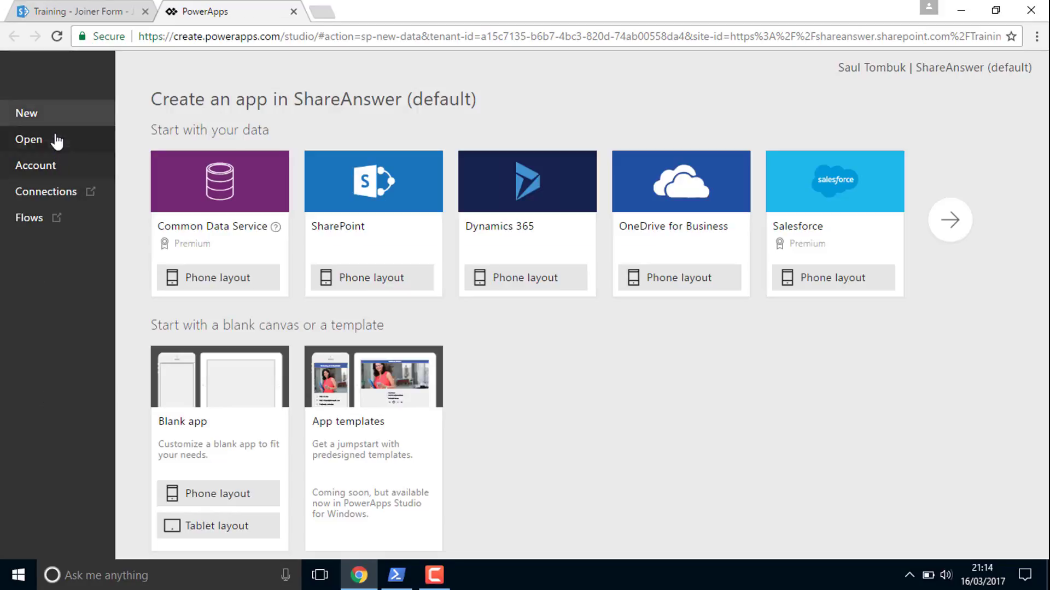
Step: Close the app editor tab, confirm leaving, and open the Office 365 app launcher
click(293, 12)
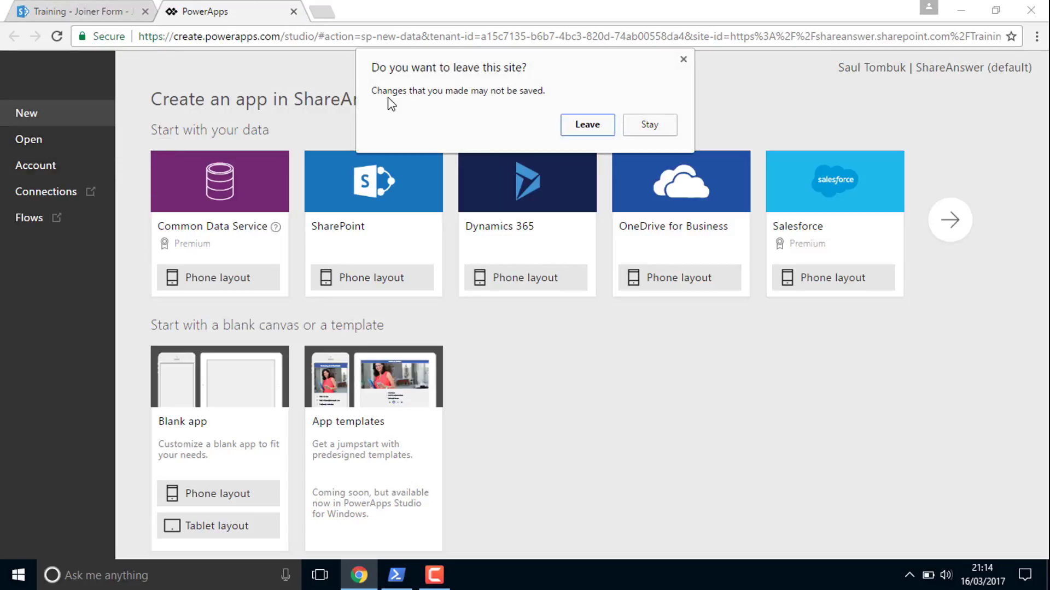
click(563, 129)
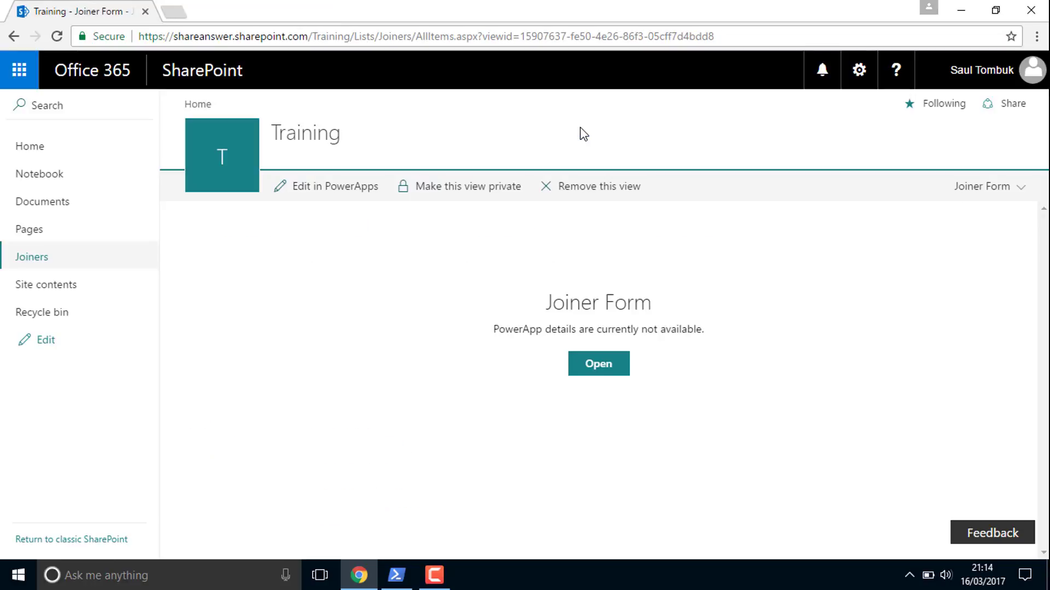
click(38, 72)
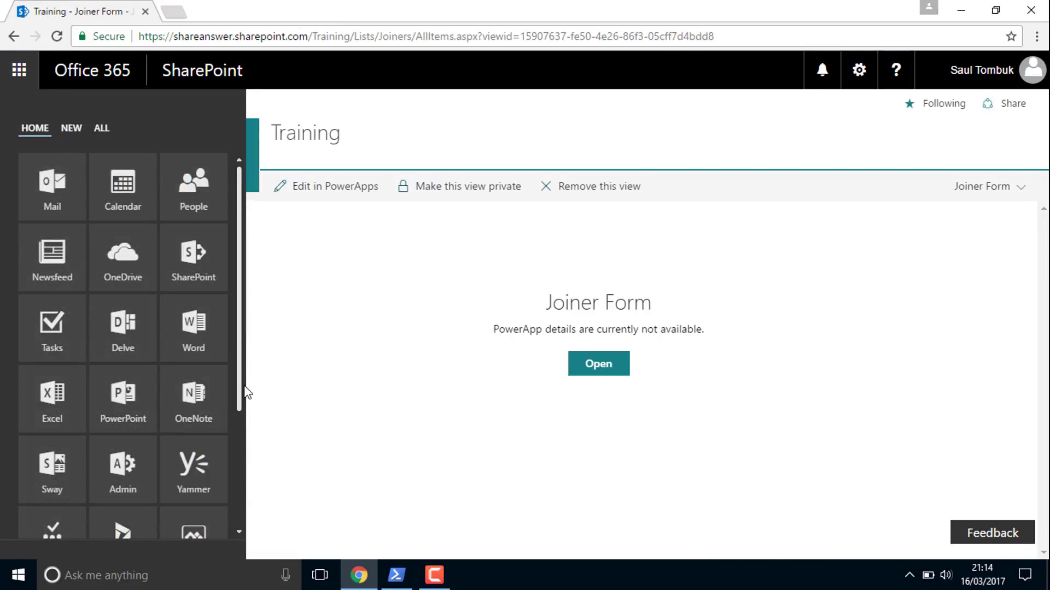
scroll(240, 486, down, 3)
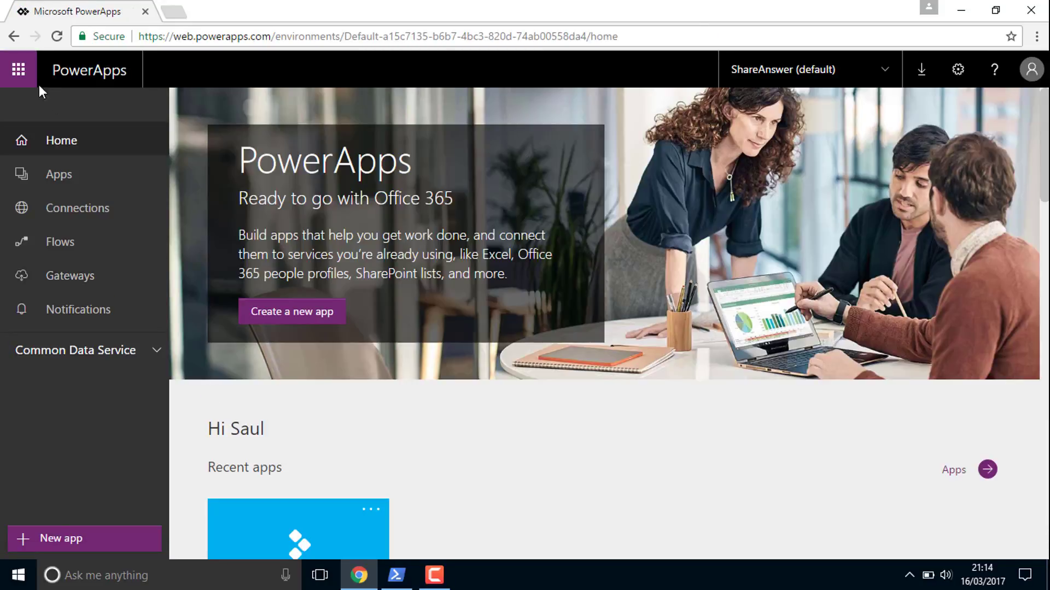
Step: From the Apps list, play the Joiner Form app
click(61, 175)
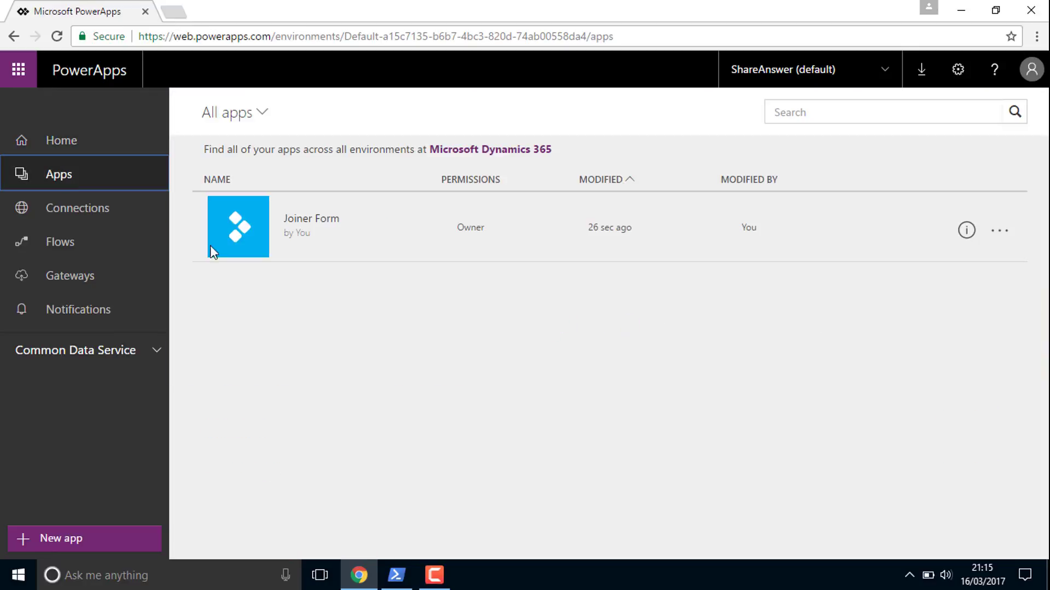
click(1002, 234)
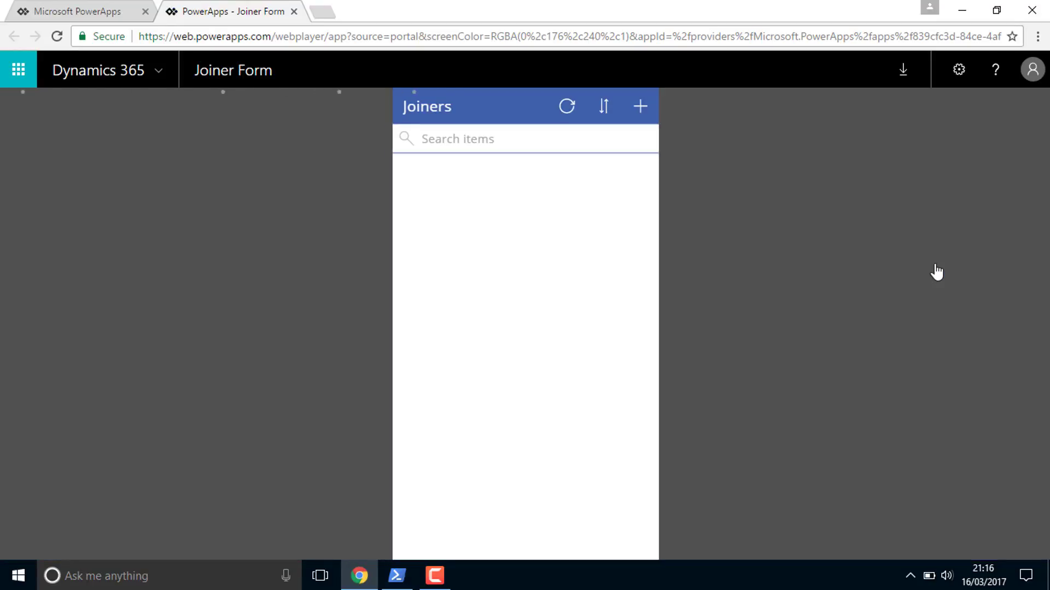
Step: Add a joiner with their full name and a manager from the suggestions, Laptop and Mobile on, and save
click(644, 106)
click(469, 164)
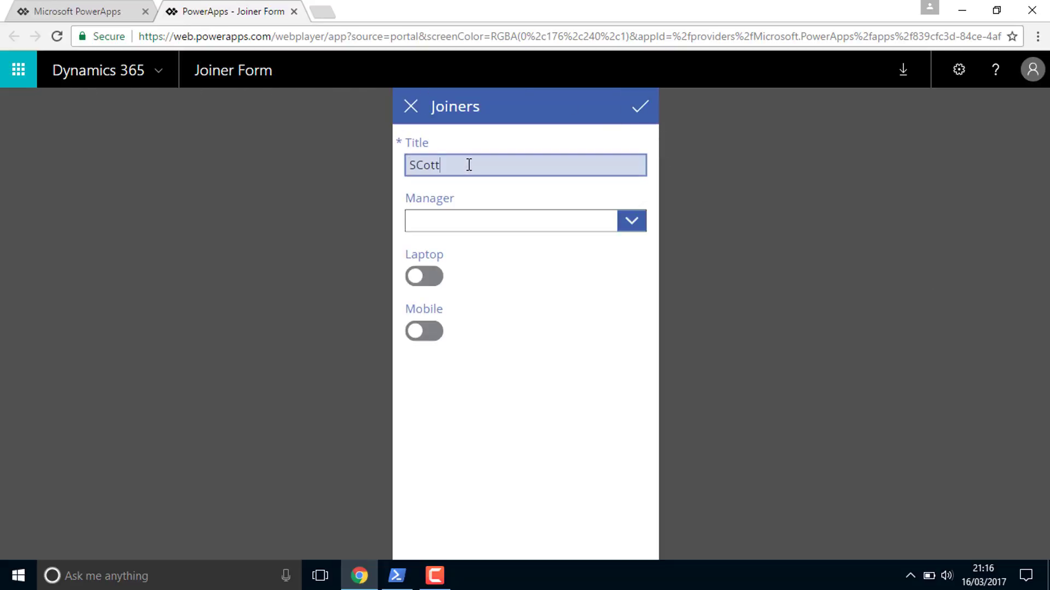
text(SCot)
key(BackSpace)
key(BackSpace)
key(BackSpace)
text(cott)
text( Hanselman)
click(455, 217)
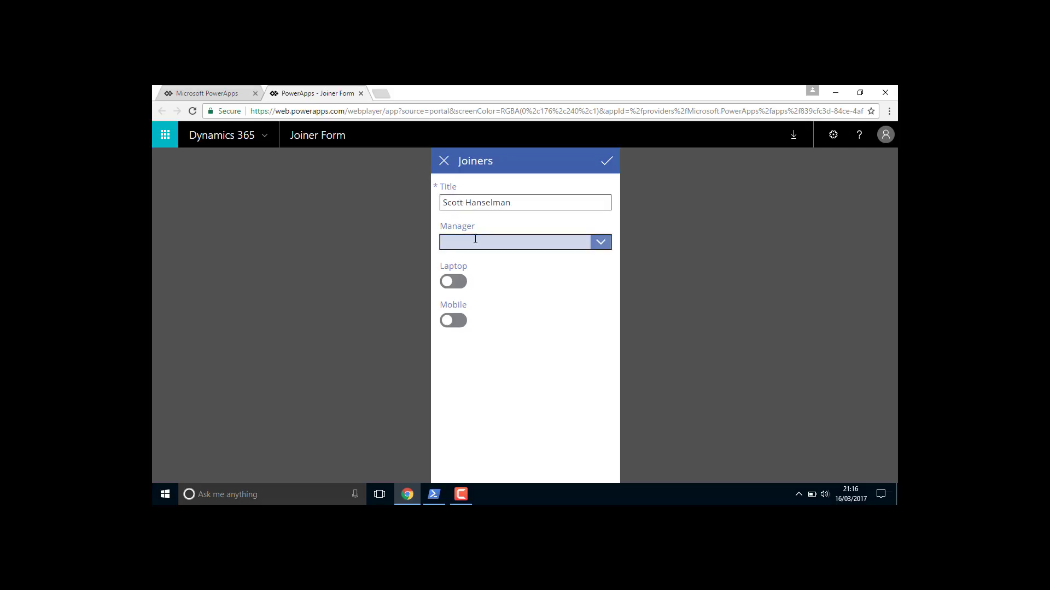
text(saul)
click(475, 255)
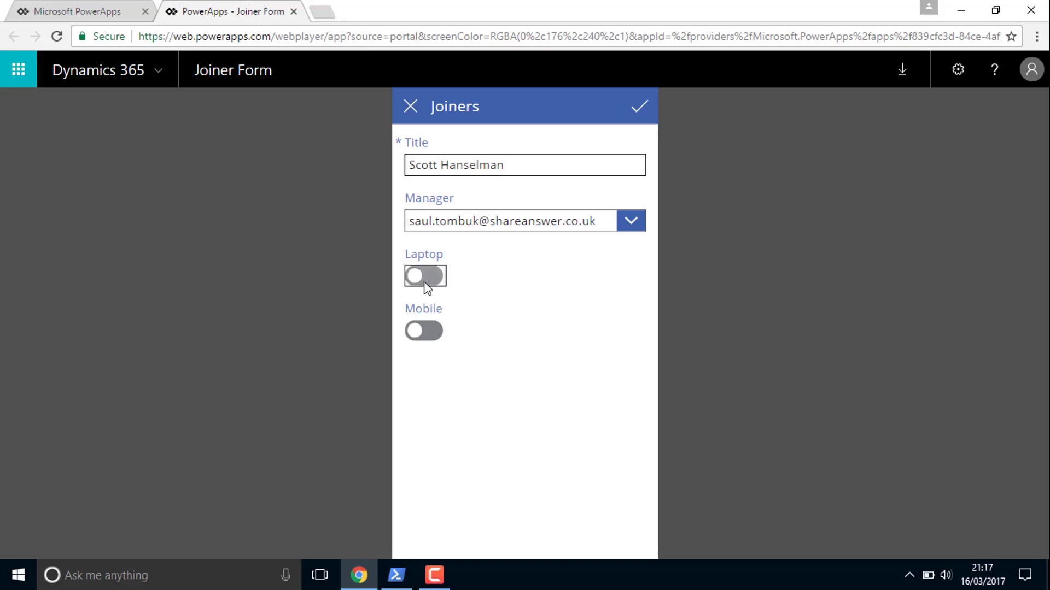
click(453, 282)
click(422, 332)
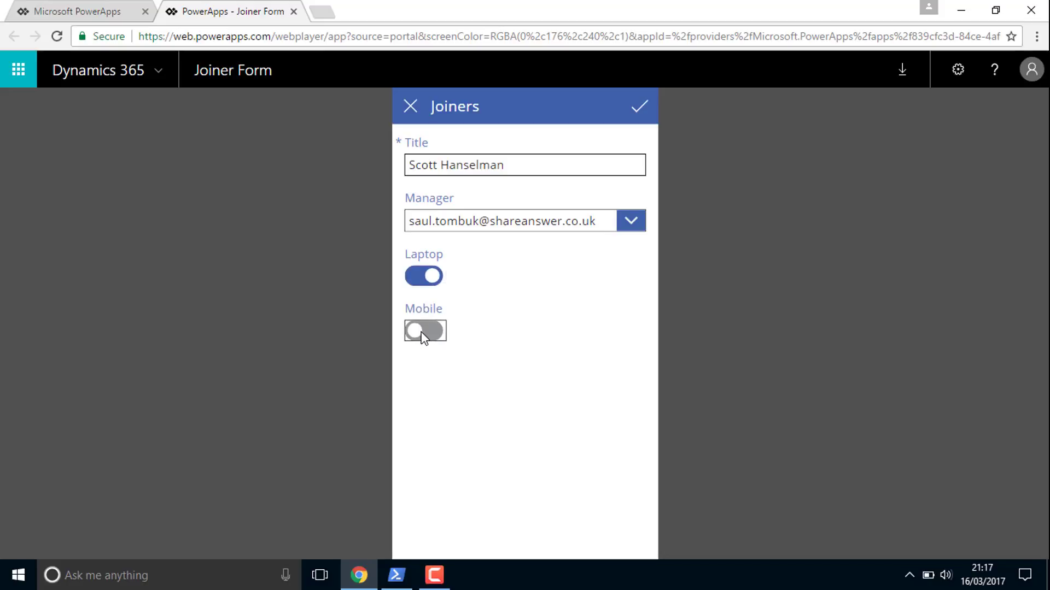
click(420, 332)
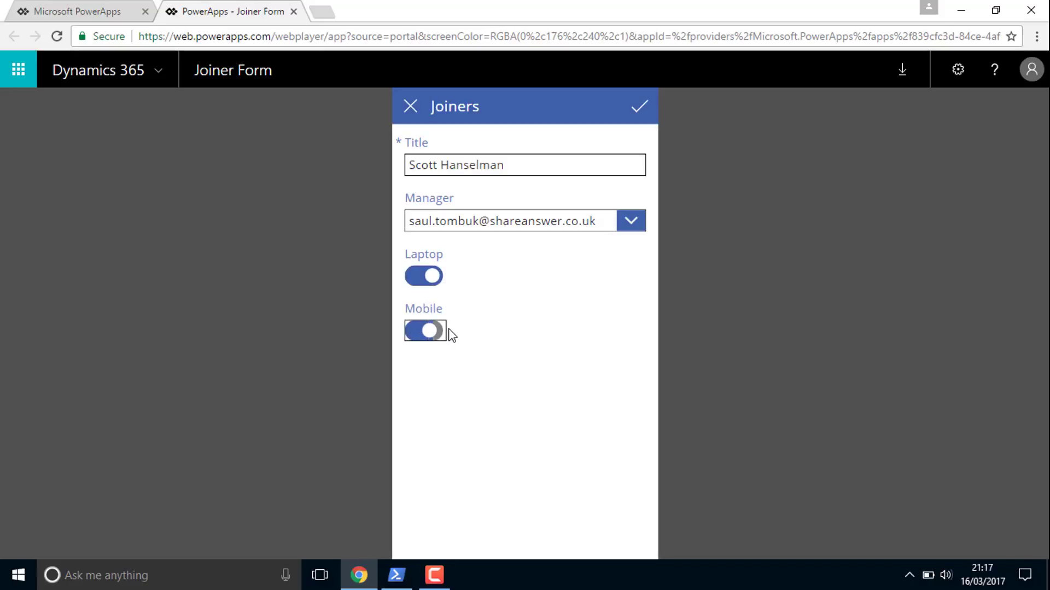
click(643, 102)
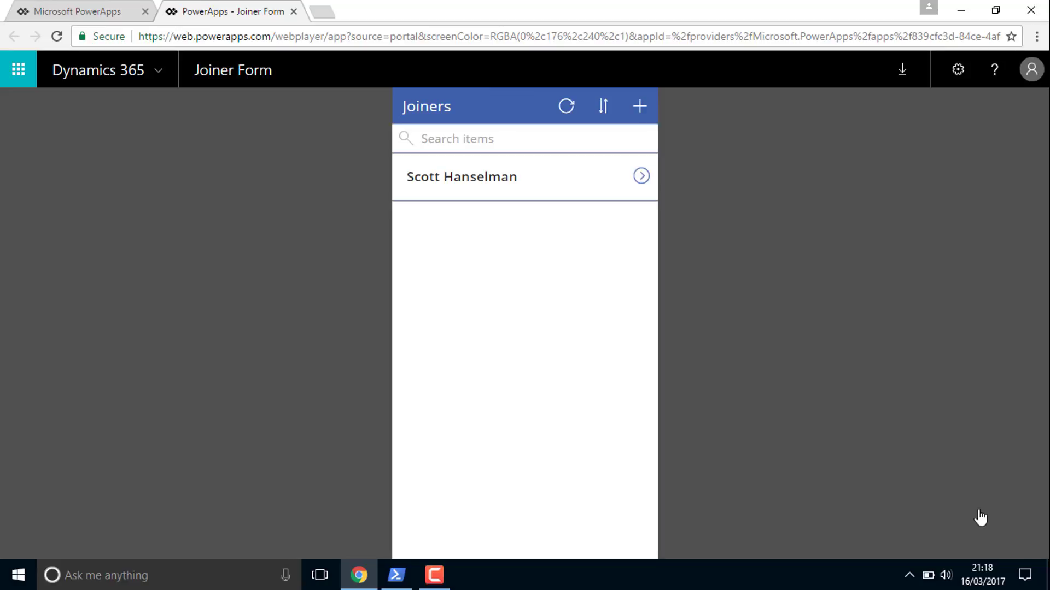
Step: Go from the PowerApps tab to the SharePoint Training site via the address bar
click(74, 11)
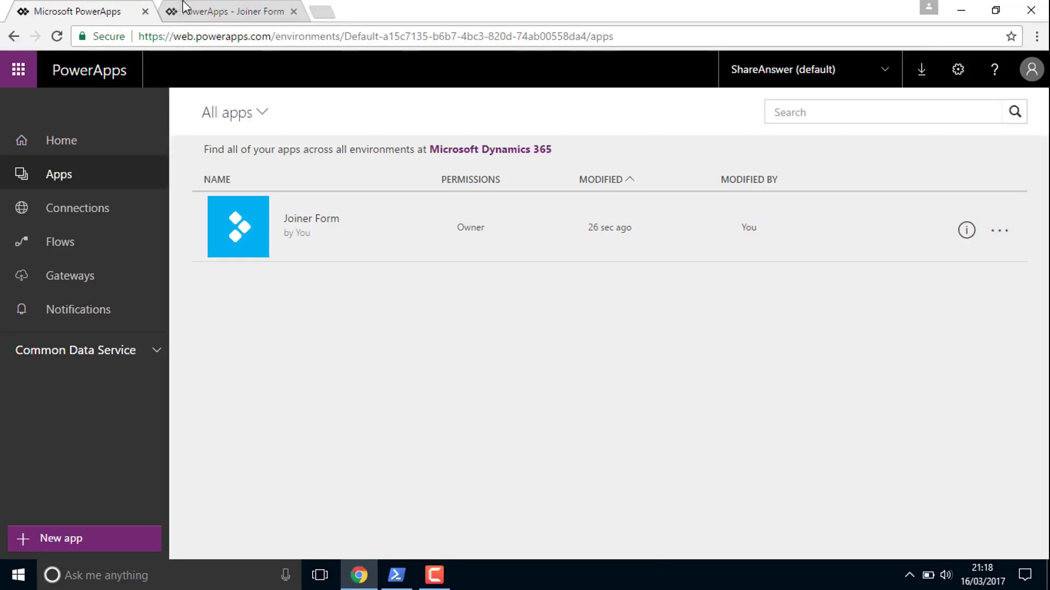
click(180, 38)
text(shareanswer.sharepoint.com/training)
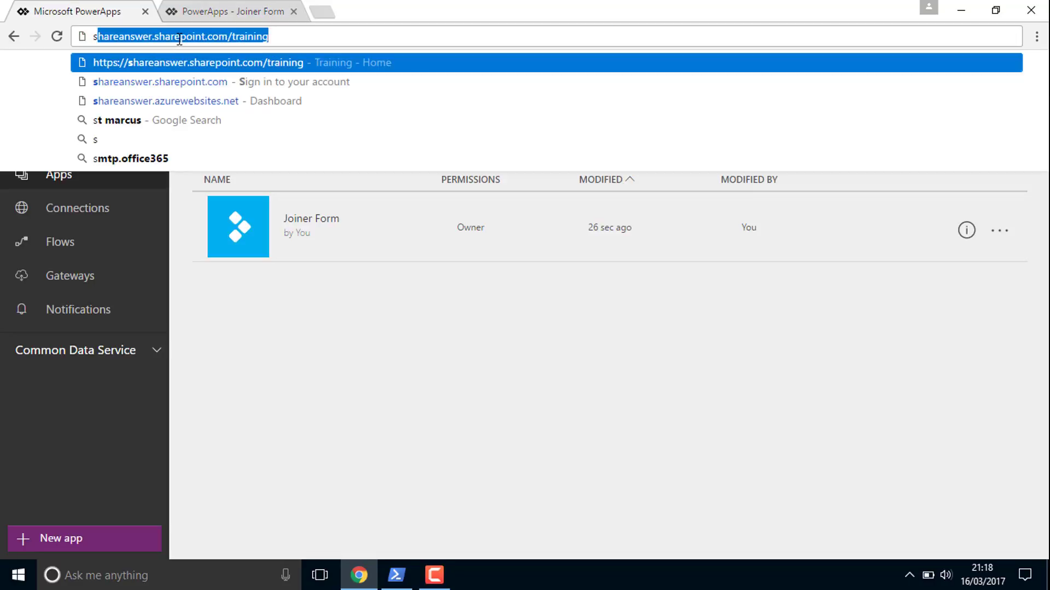
key(Return)
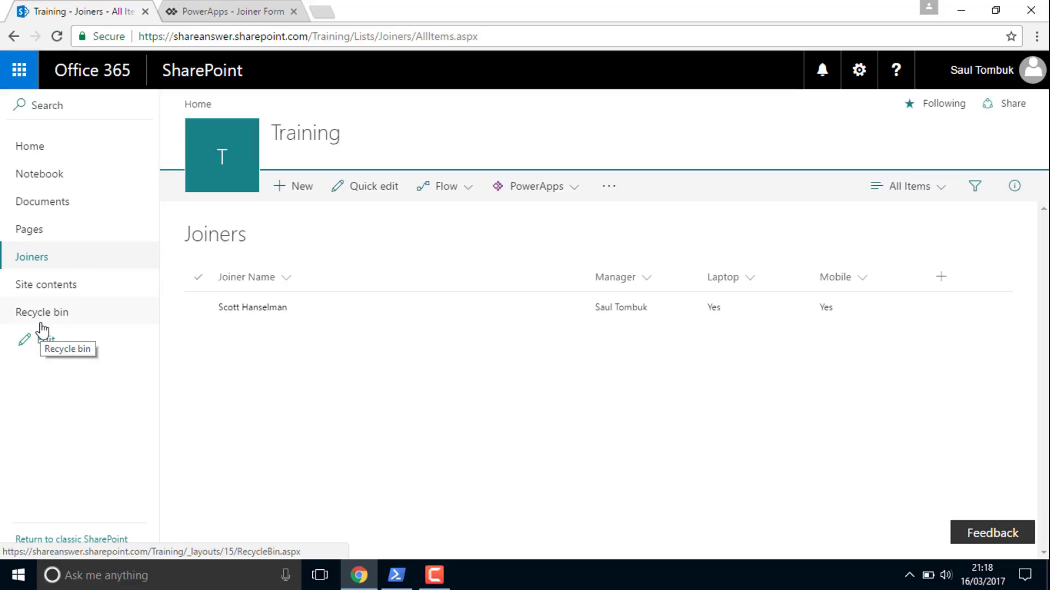
Step: Start a blank flow from the Joiners list's Flow menu via See more templates
click(448, 196)
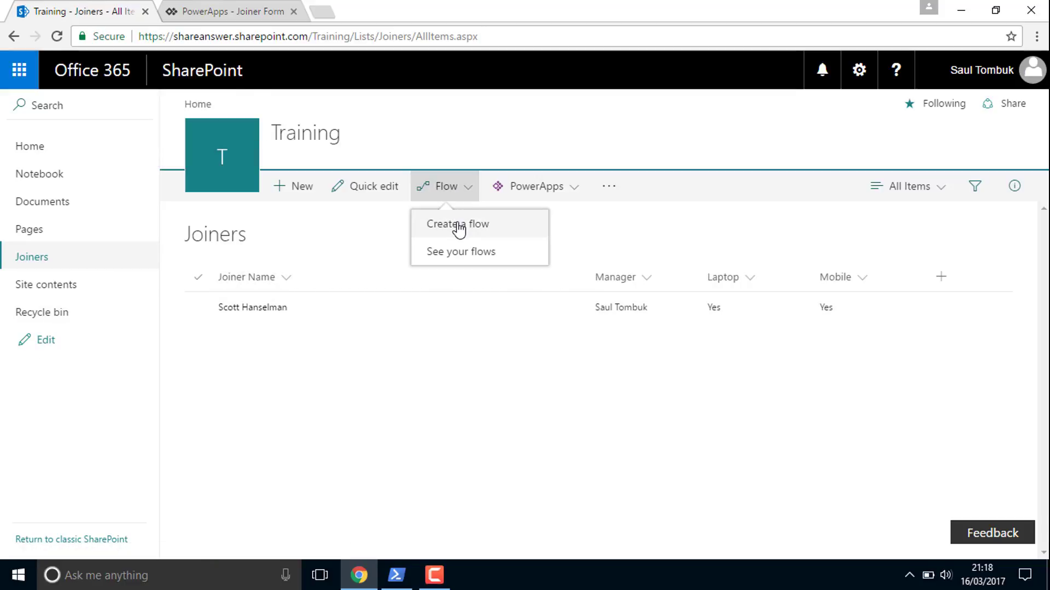
click(459, 226)
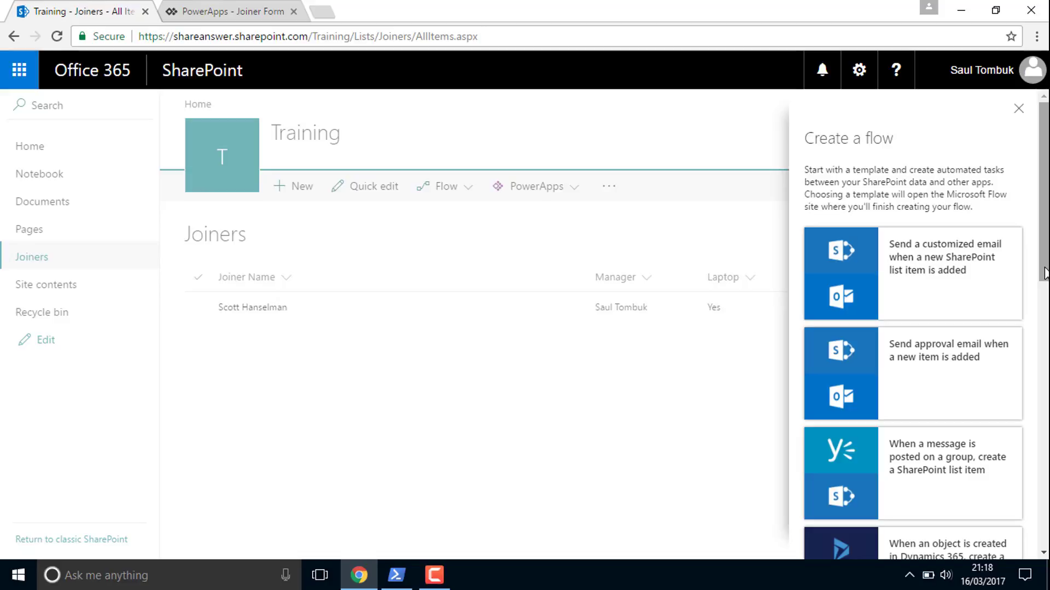
drag(1045, 274, 1046, 534)
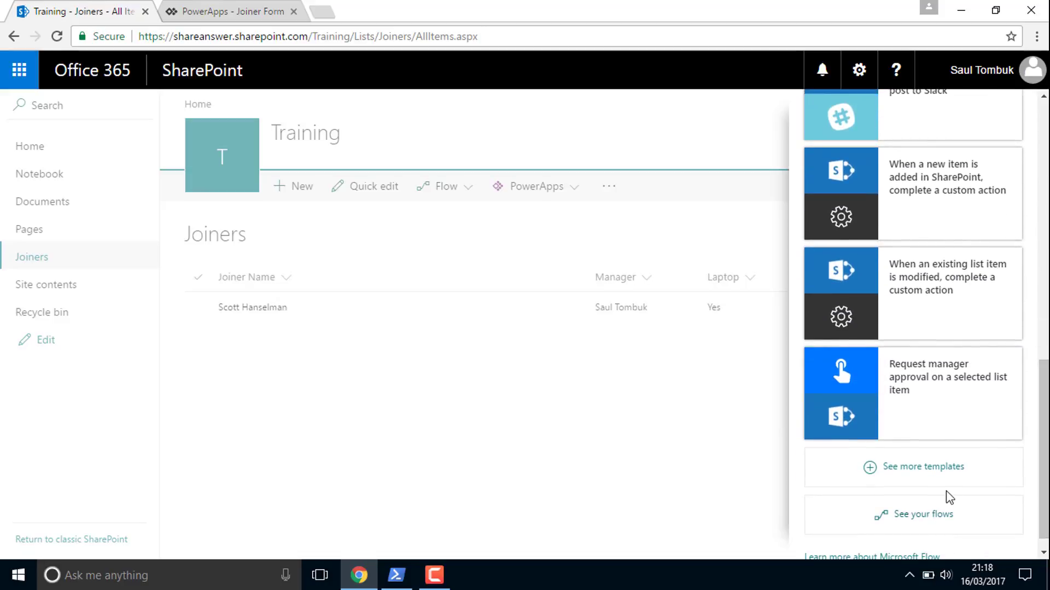
click(934, 470)
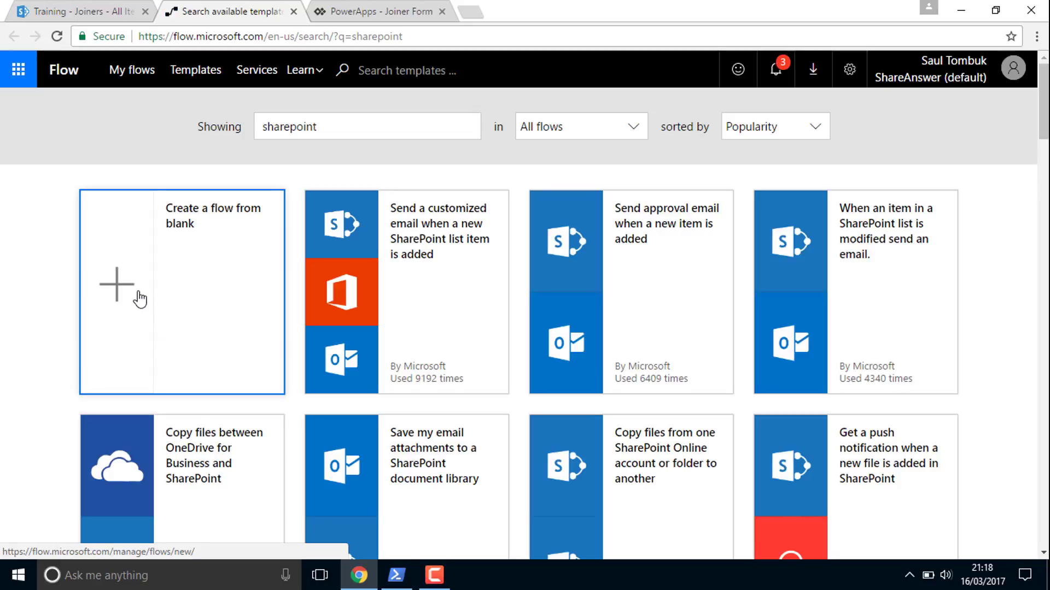
click(140, 299)
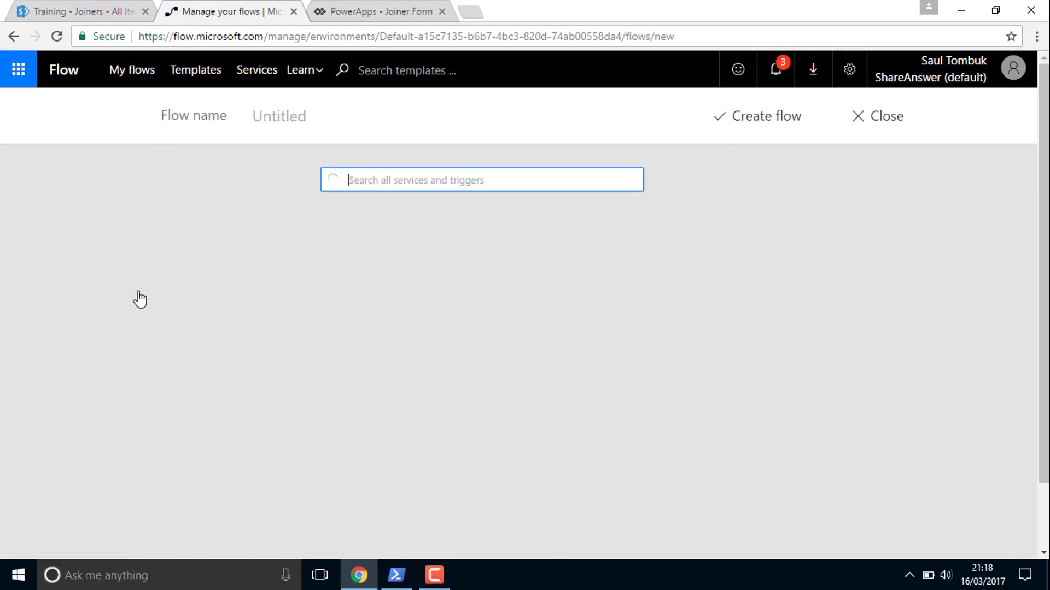
Step: Name the flow 'New Joiners Workflow'
right_click(139, 291)
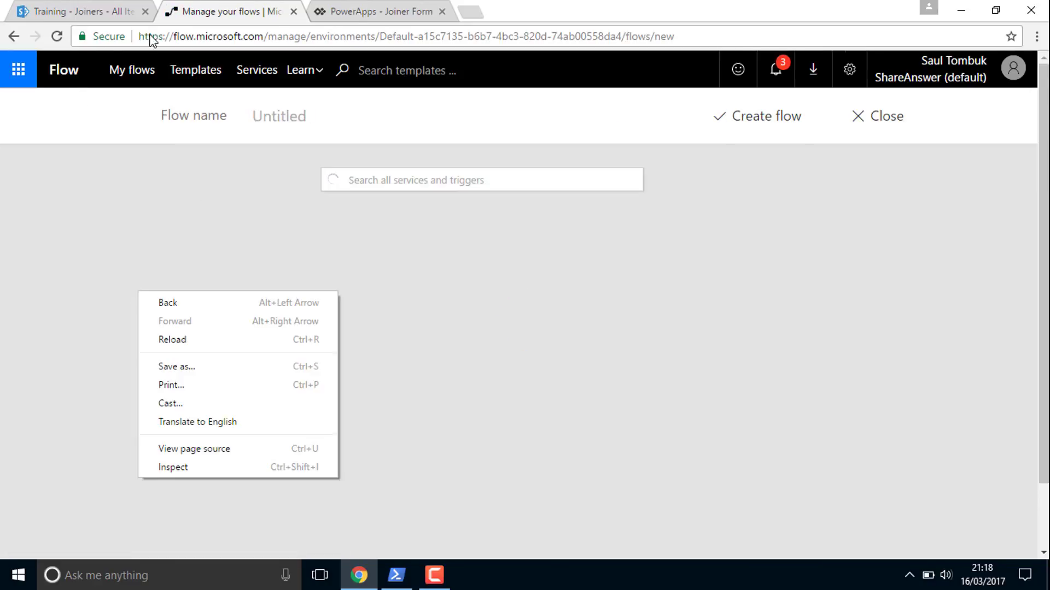
click(281, 121)
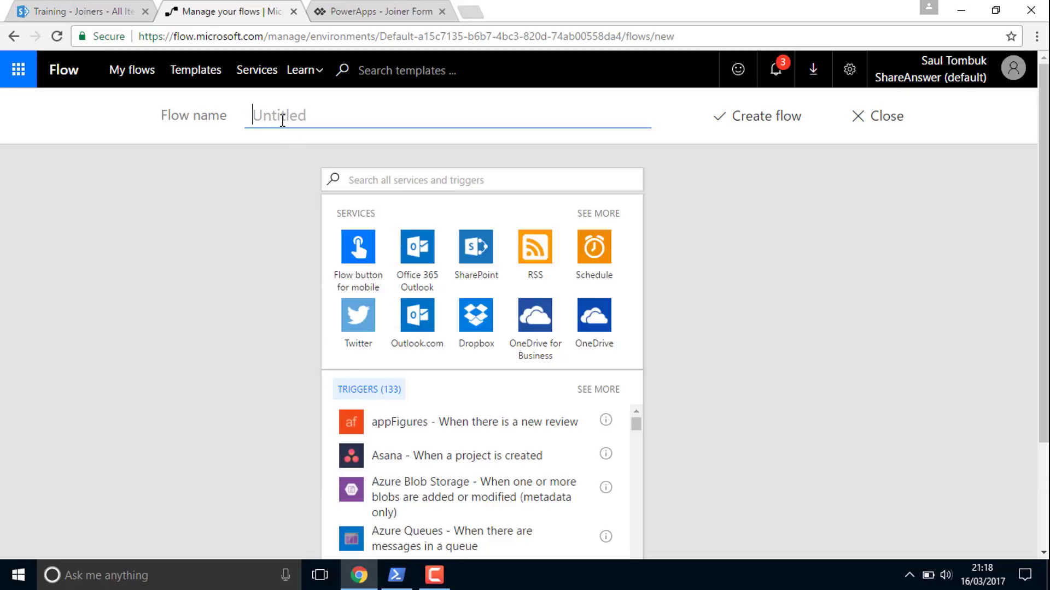
text(New Jo)
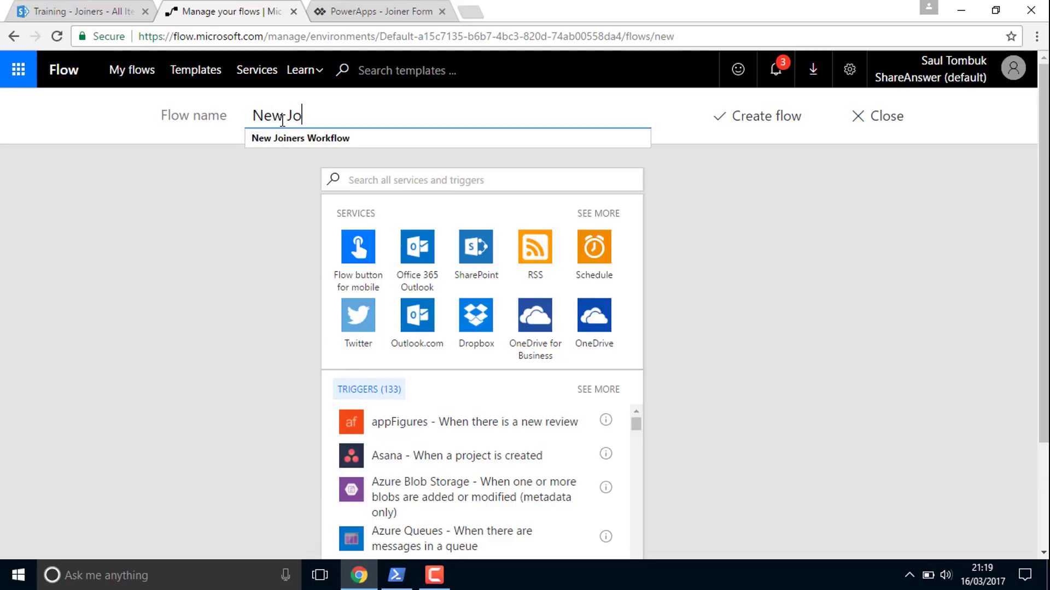
click(295, 138)
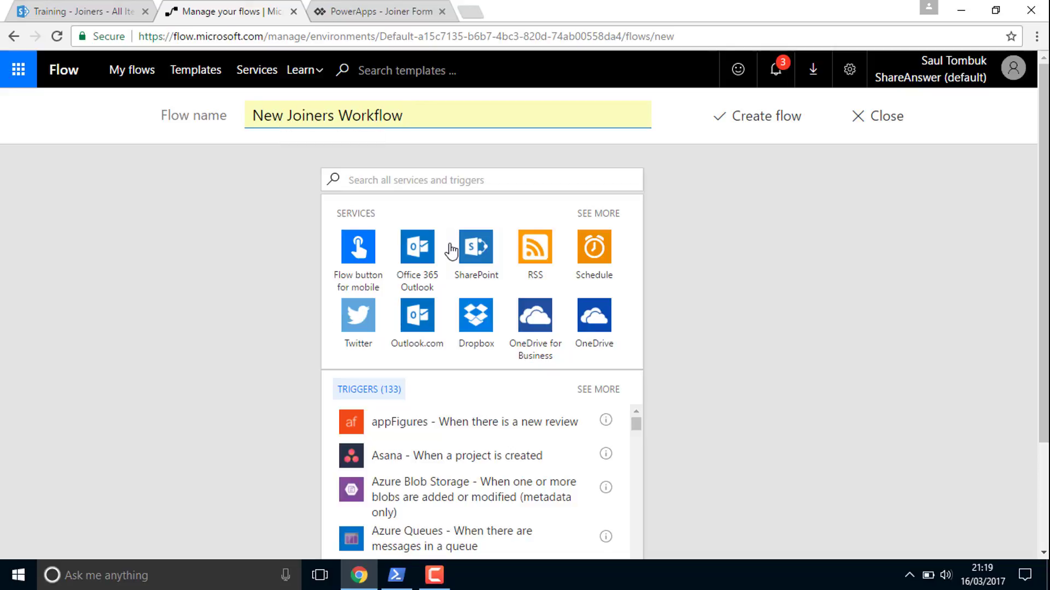
click(470, 257)
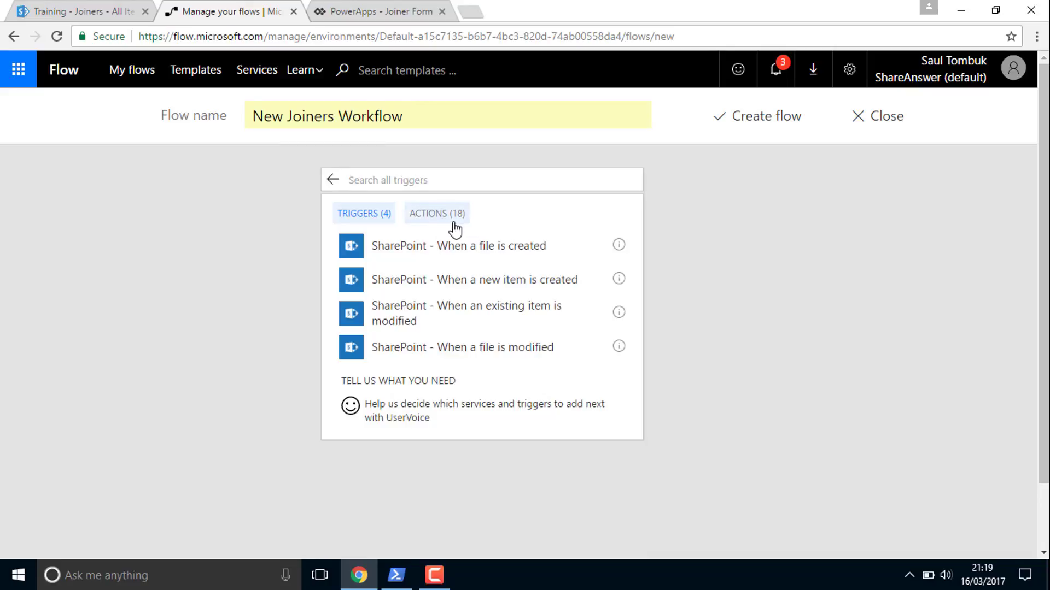
click(480, 285)
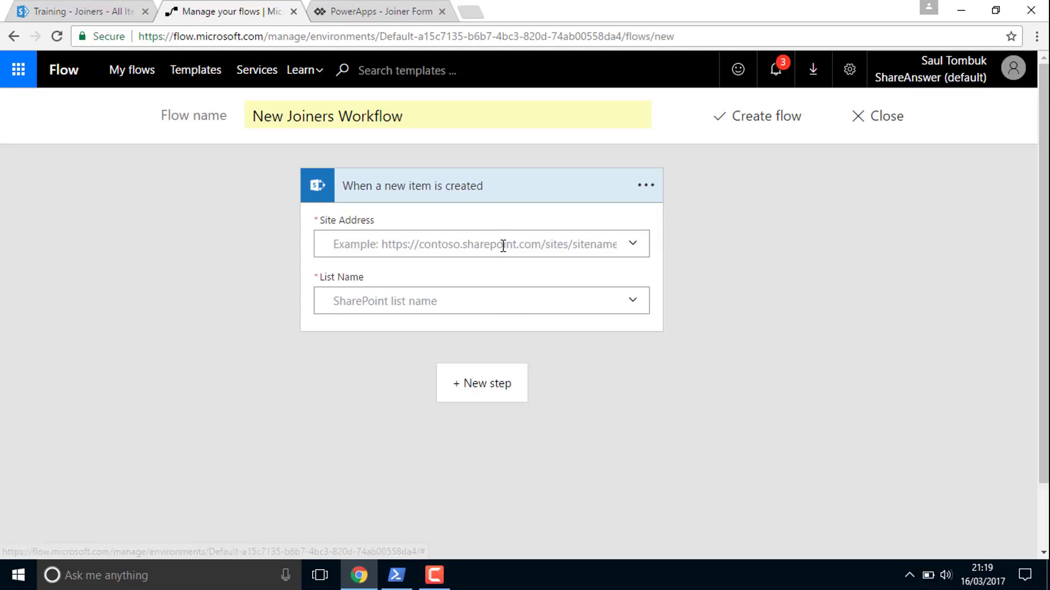
click(502, 245)
text(htt)
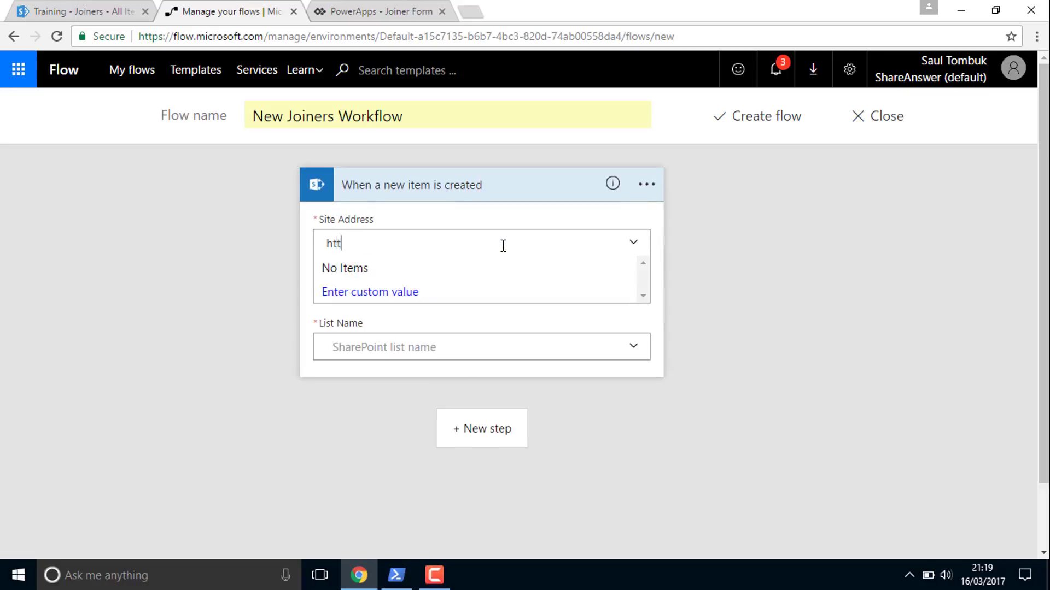
text(ps://shareanswer.sharepoin)
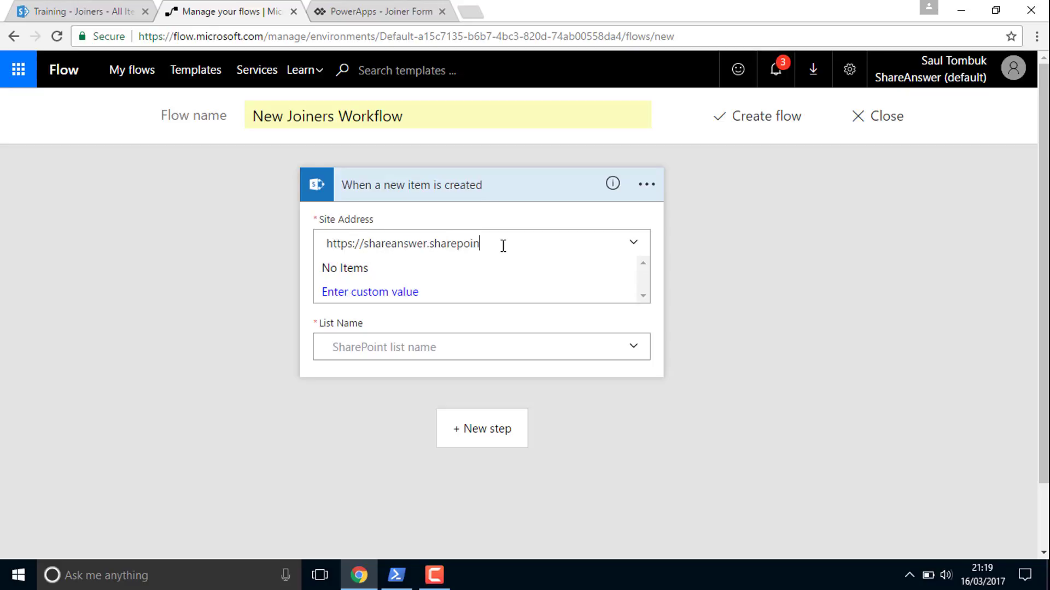
text(t.com/training/)
key(Tab)
click(627, 357)
click(394, 385)
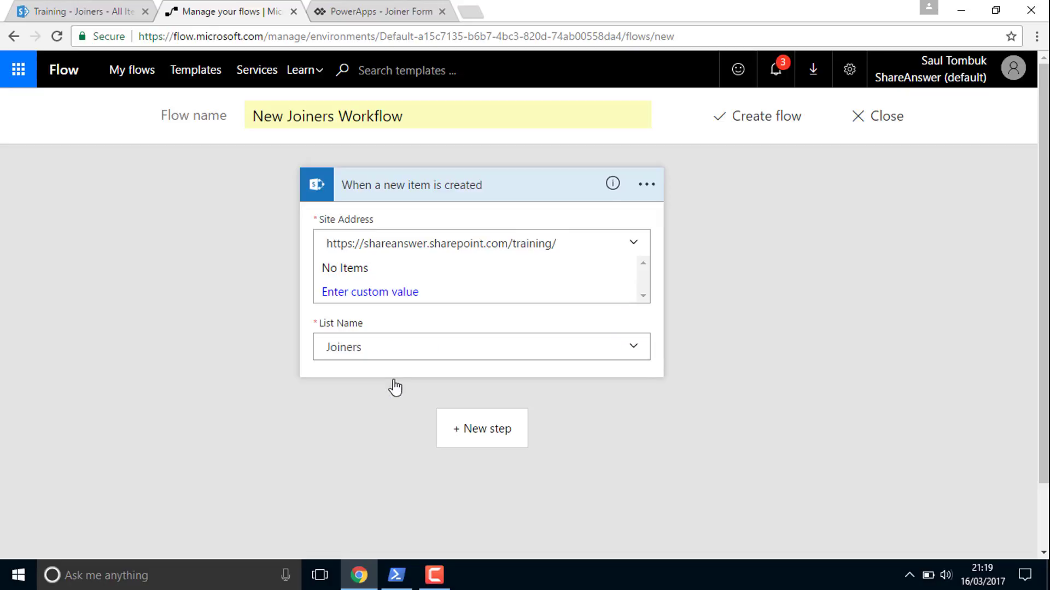
click(488, 441)
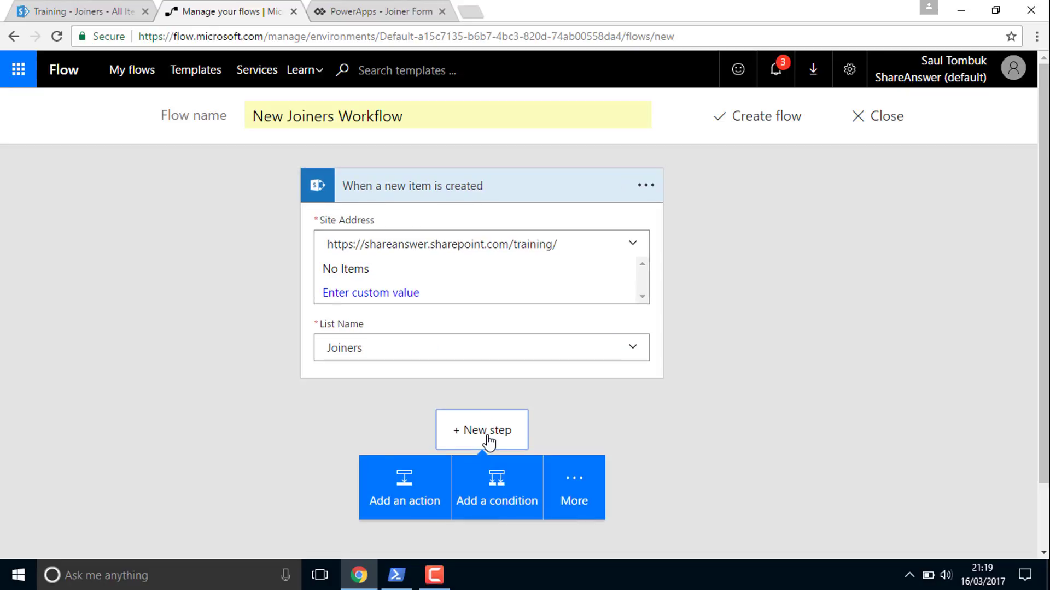
Step: Add the Office 365 Outlook 'Send approval email' action after the trigger
click(387, 476)
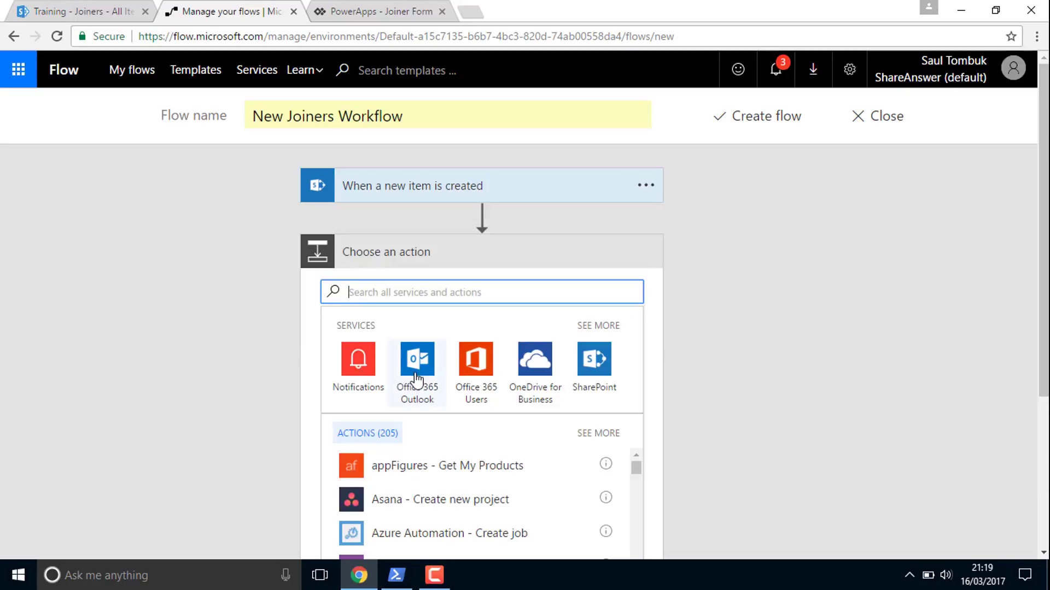
click(416, 376)
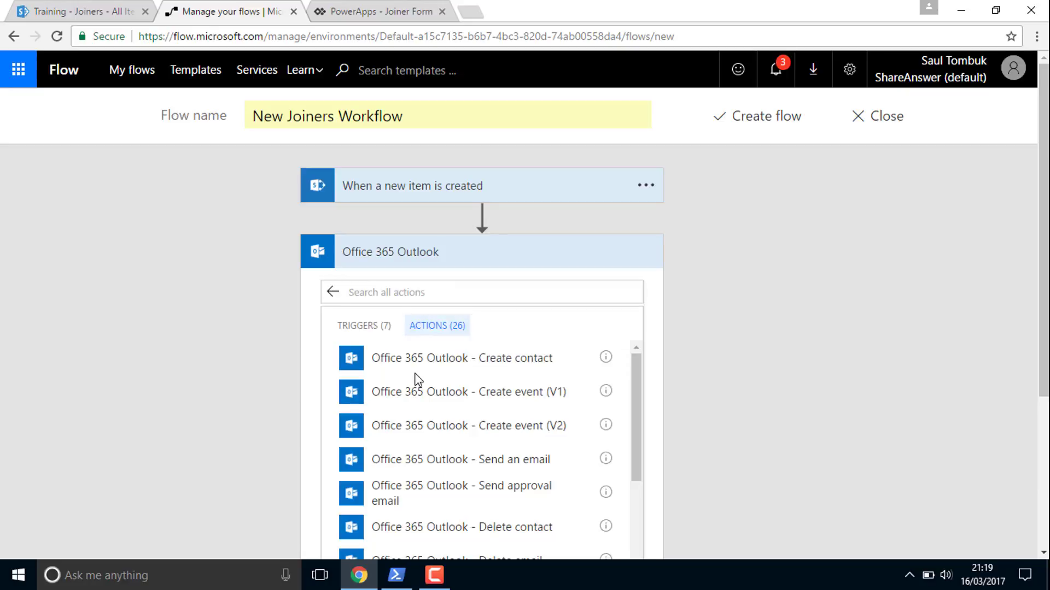
click(491, 493)
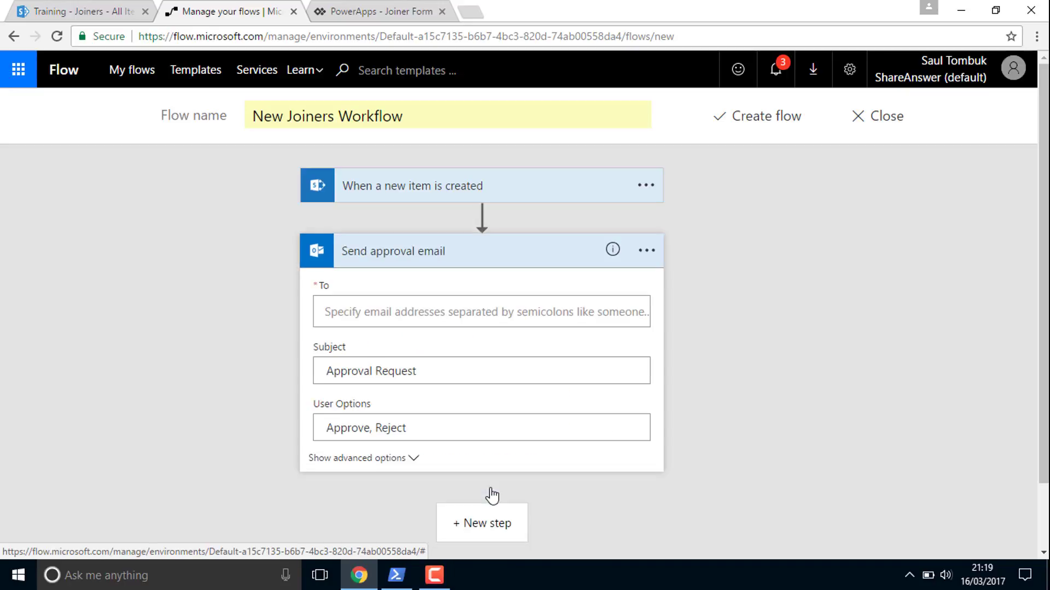
click(446, 306)
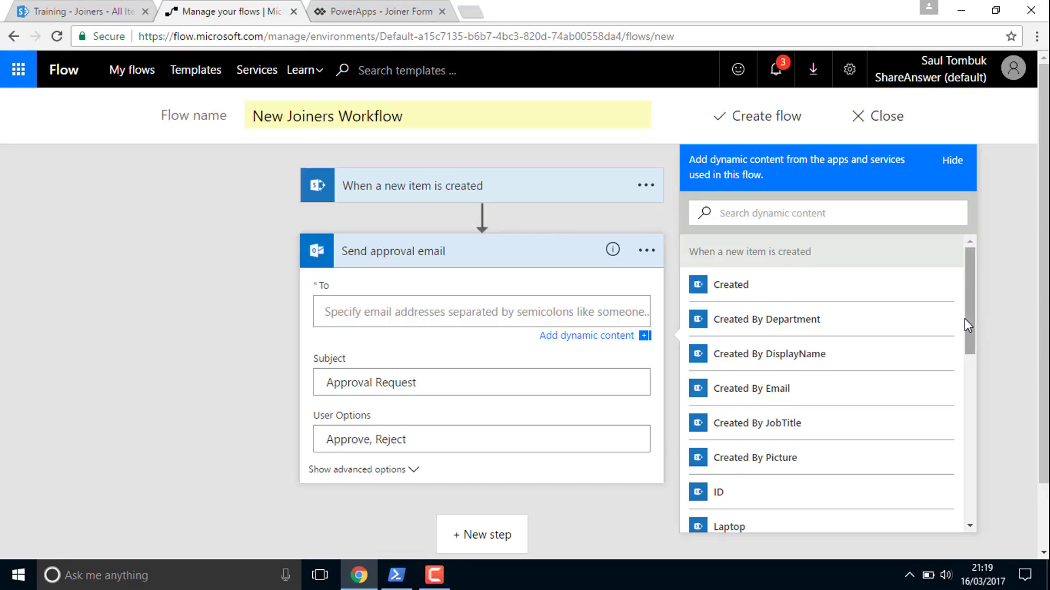
Step: Send the approval email to Manager Email with subject 'Approval Request for' plus the Title
drag(964, 318, 969, 409)
click(811, 392)
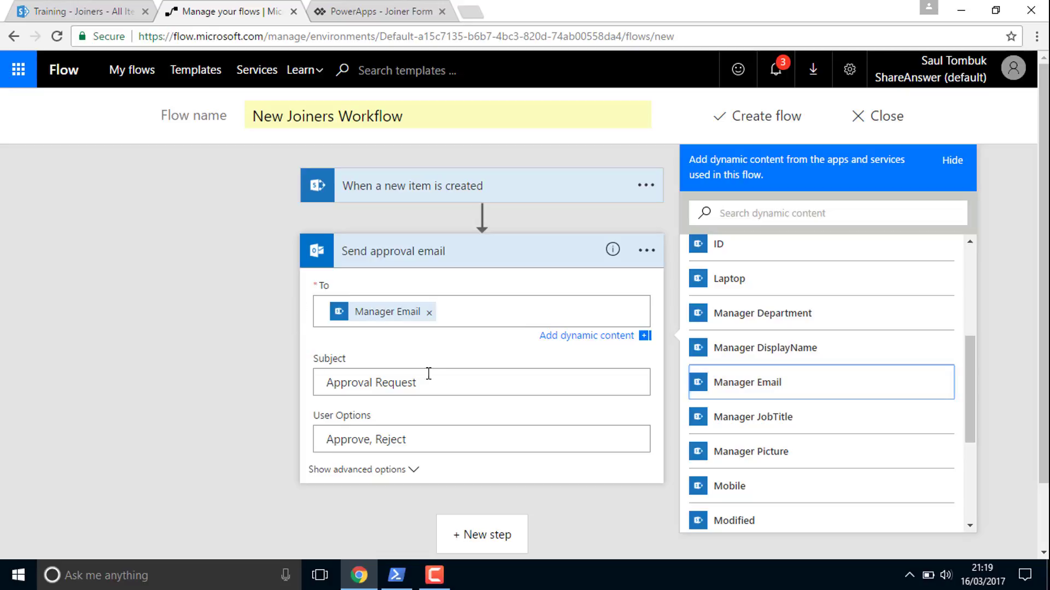
click(453, 383)
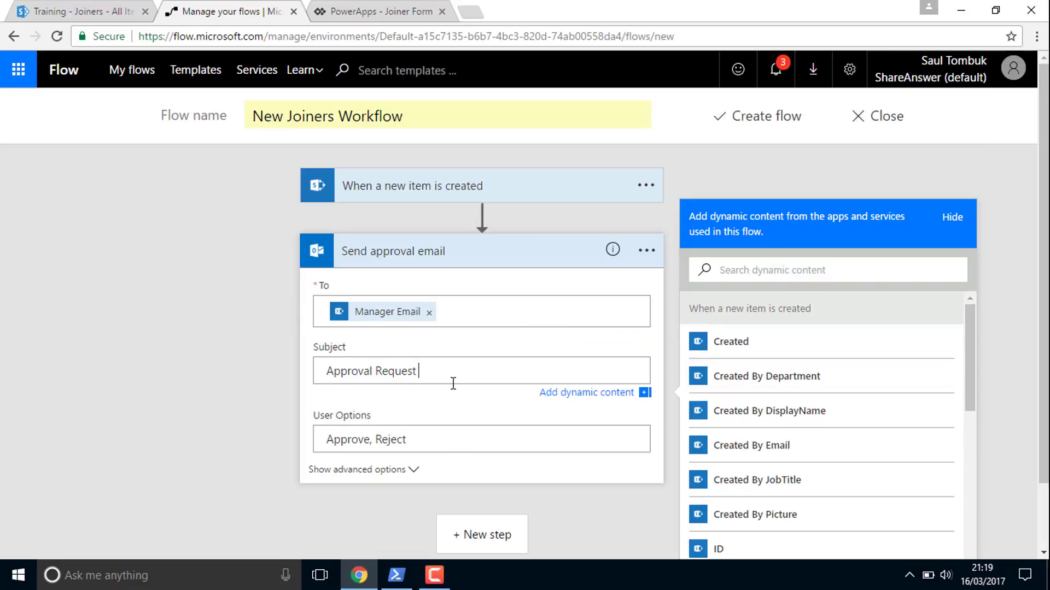
text(fvor)
key(BackSpace)
text(or)
click(732, 270)
text(tit)
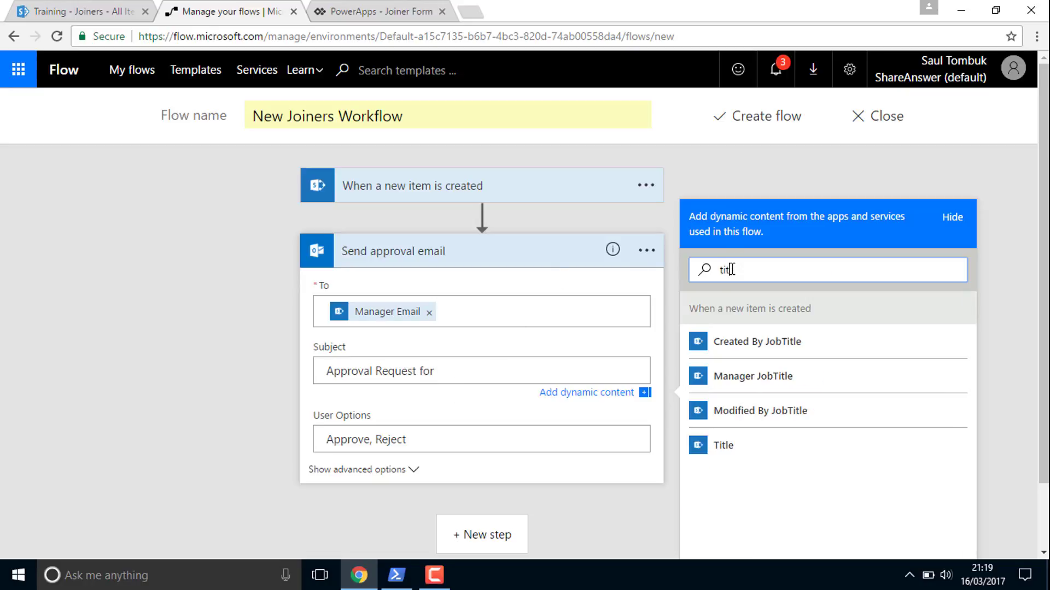
click(716, 448)
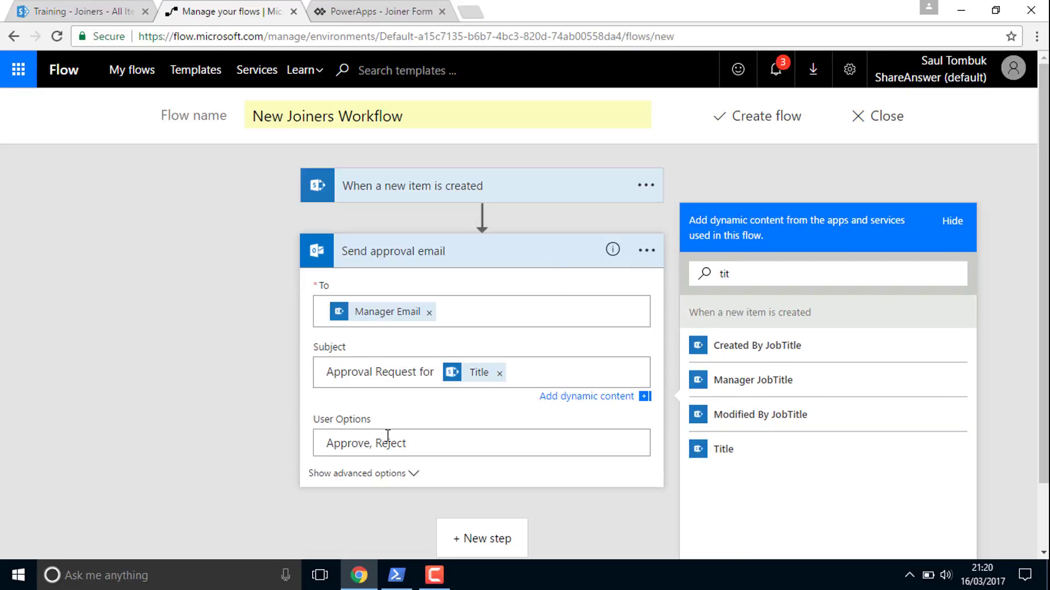
Step: Set the body to 'Please can you either approve or reject this new joiners request.'
click(416, 476)
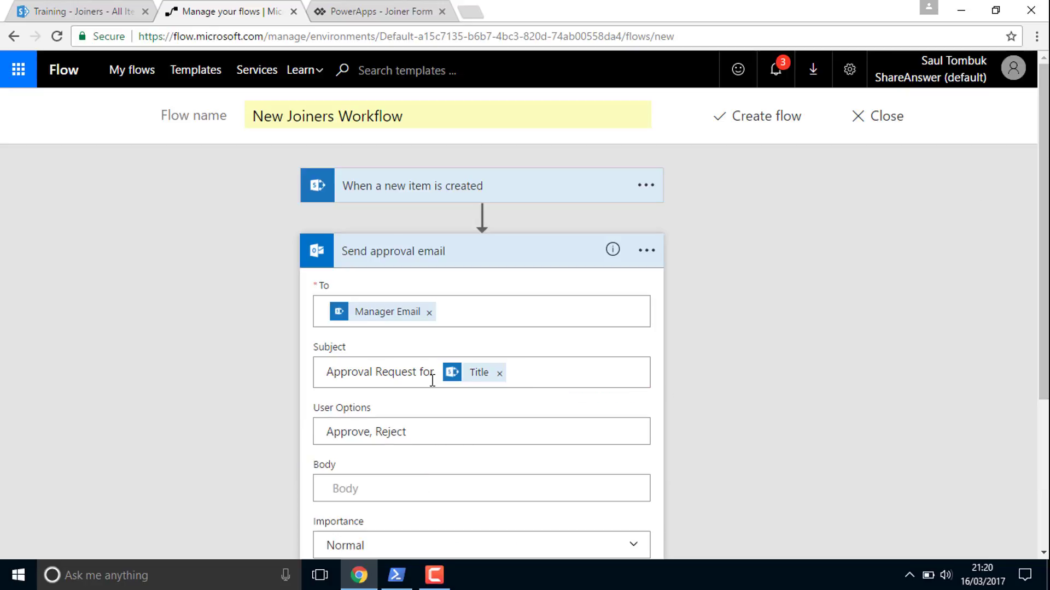
click(436, 490)
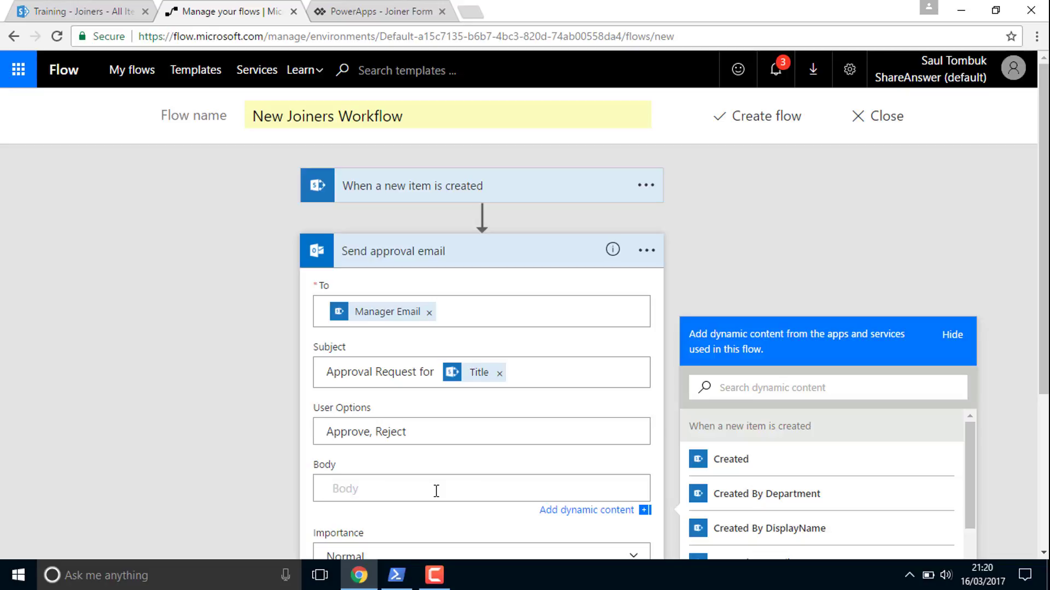
text(Please can you either approve or rejh)
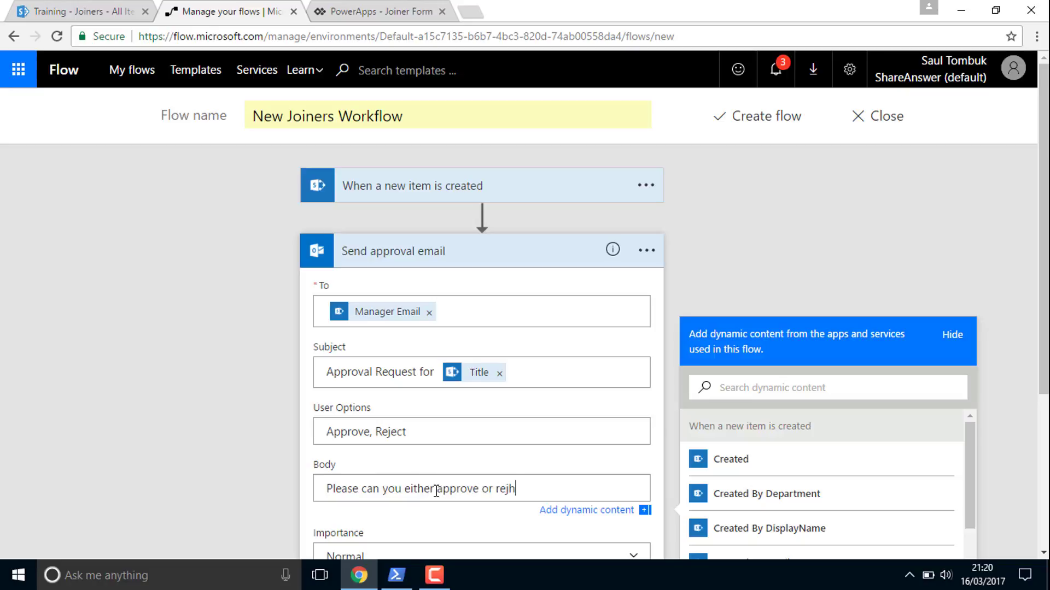
key(BackSpace)
text(ect this new joiners request.)
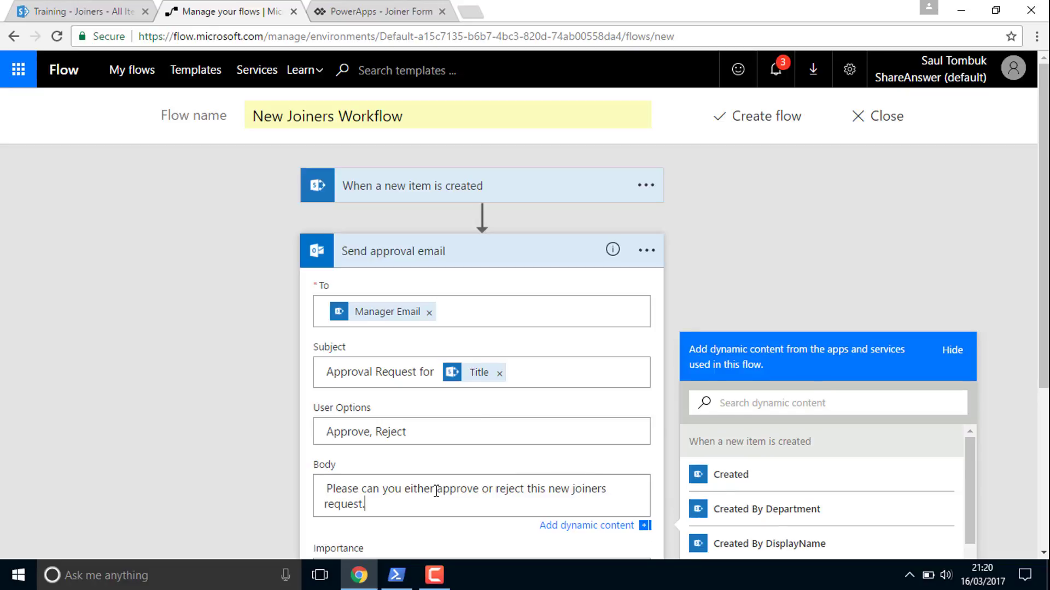
scroll(1044, 377, down, 3)
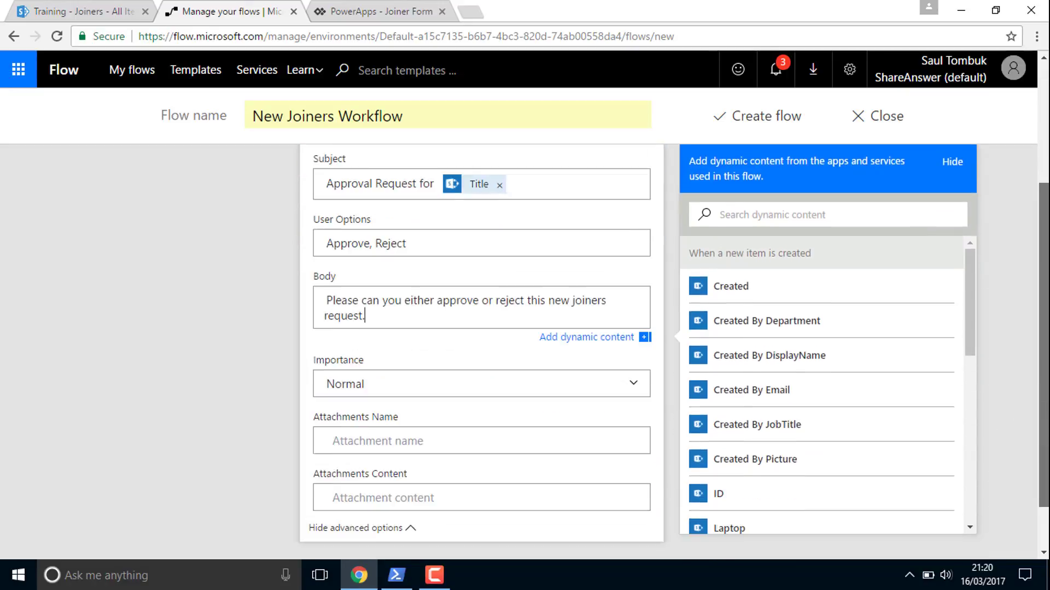
scroll(673, 350, down, 1)
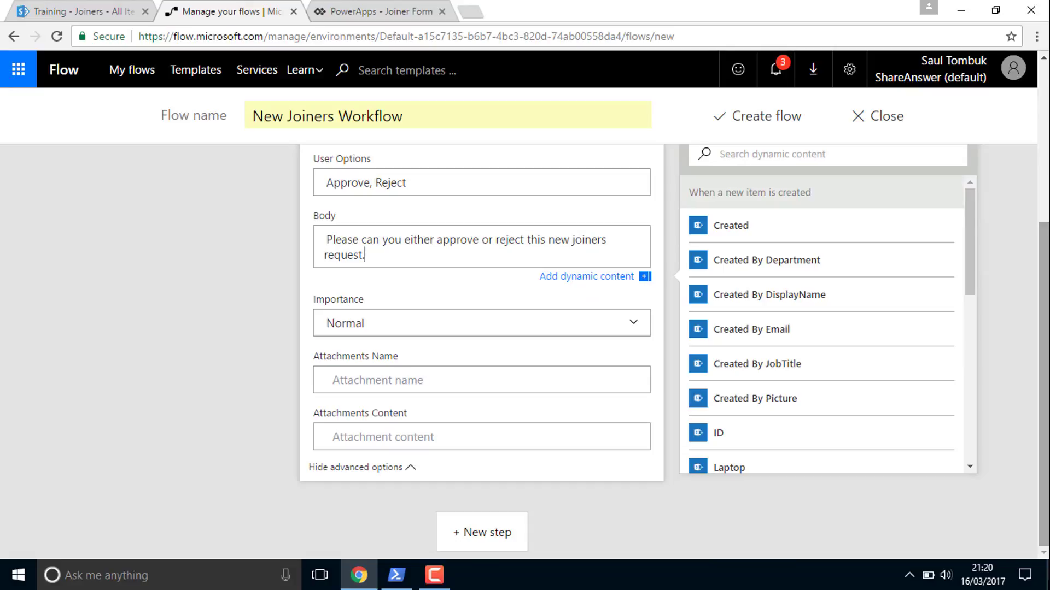
Step: Add a condition checking that SelectedOption is equal to 'Approve'
click(494, 537)
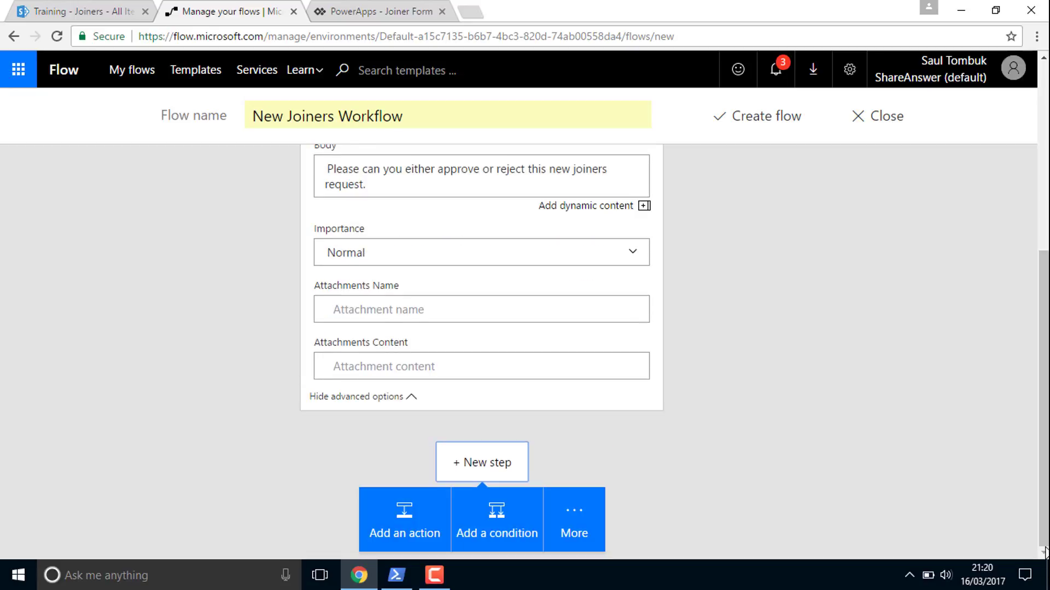
click(516, 513)
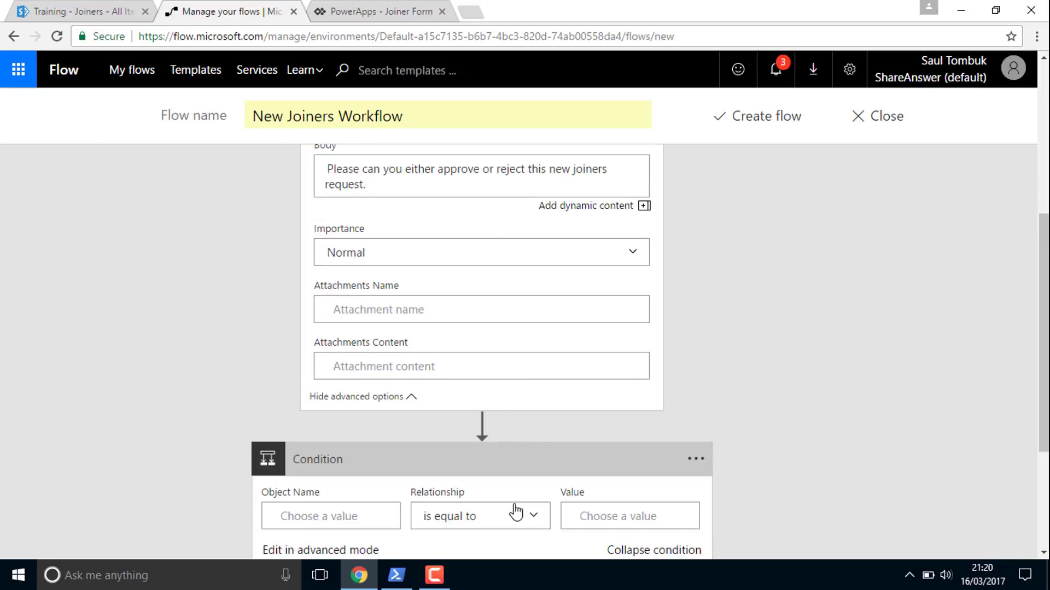
click(351, 516)
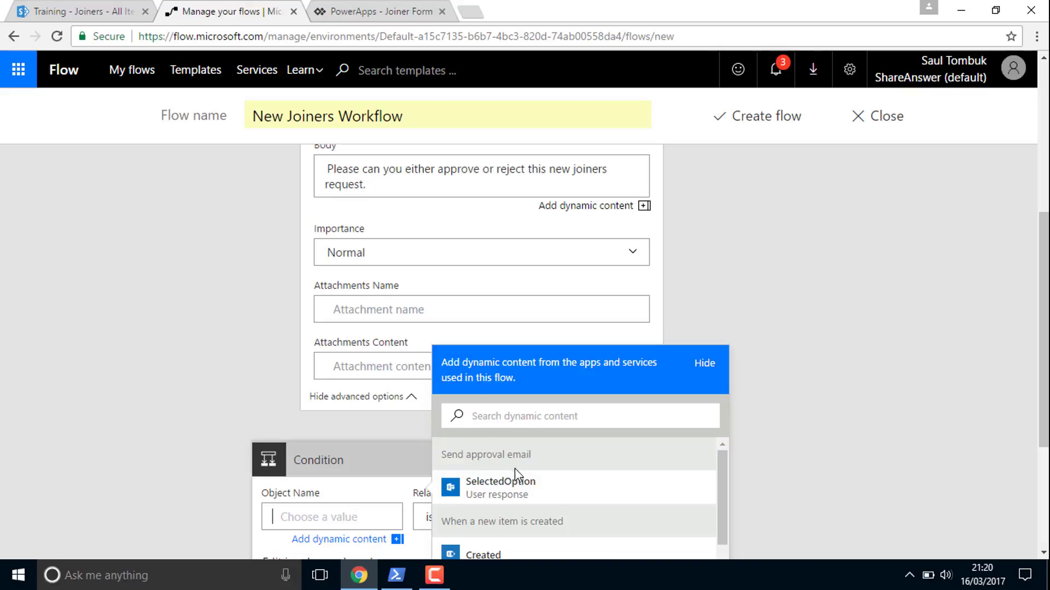
click(516, 487)
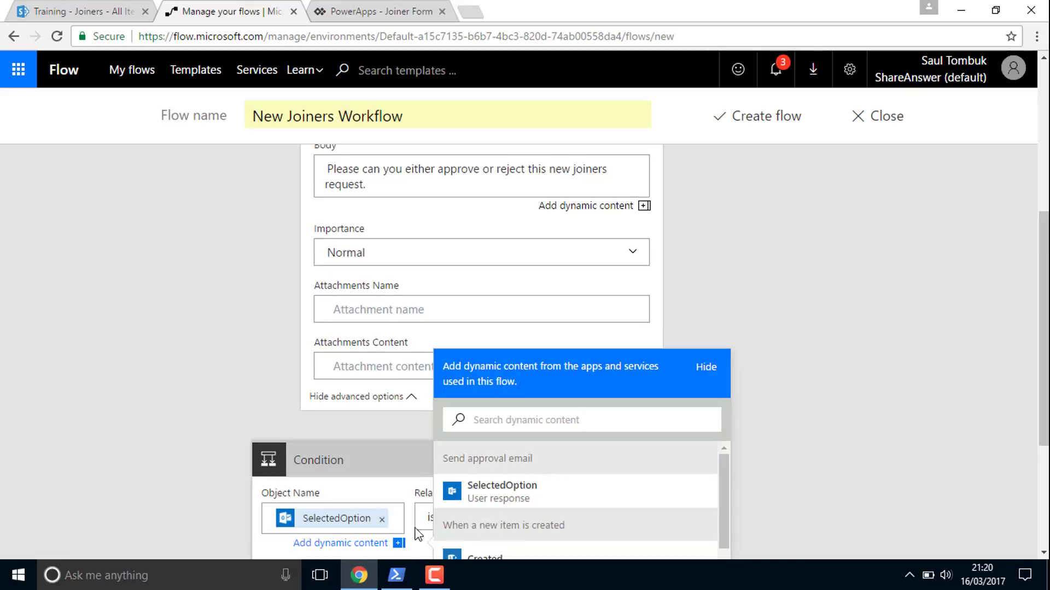
click(425, 522)
click(628, 518)
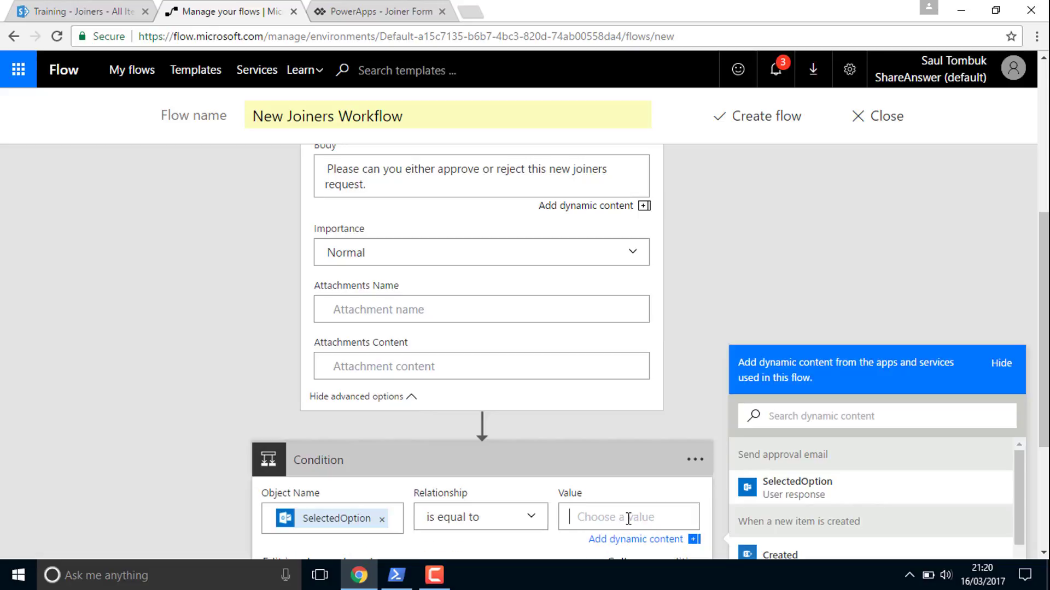
text(Approve)
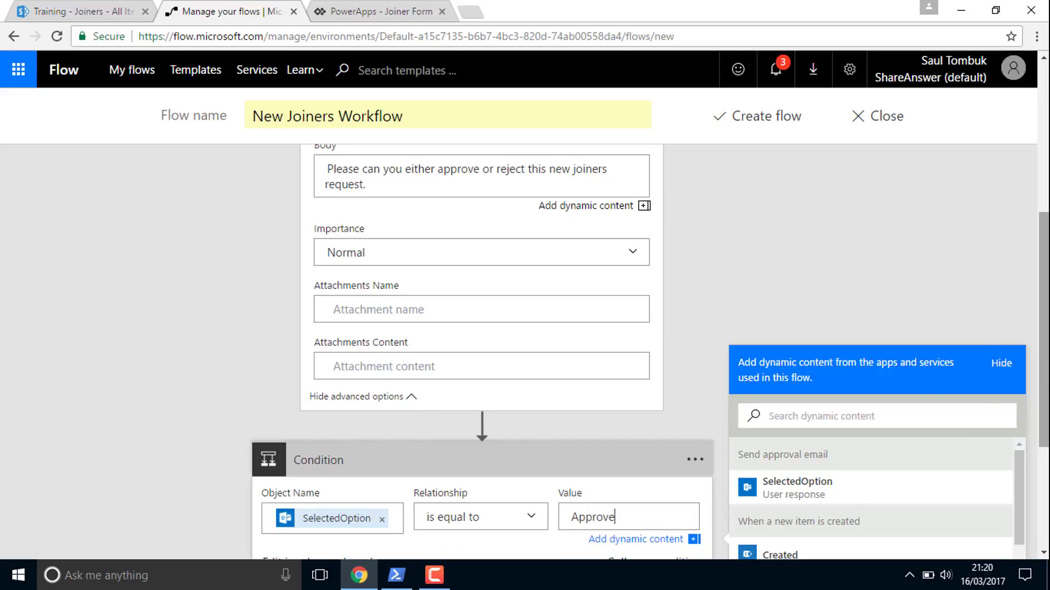
drag(1044, 328, 1044, 428)
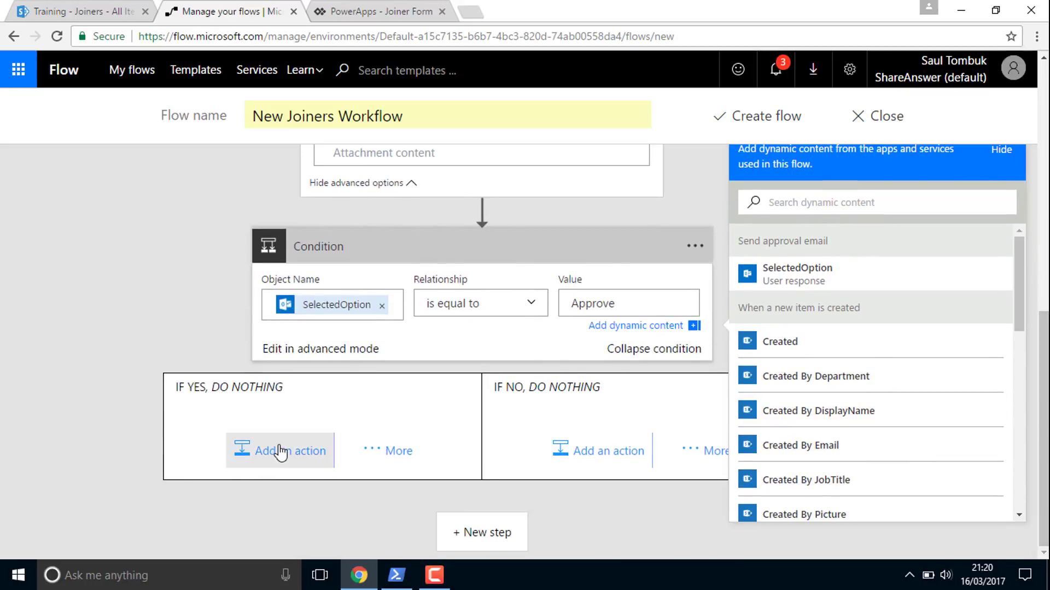
Step: Add a 'Send me an email notification' action to IF YES with subject 'Approved!'
click(275, 451)
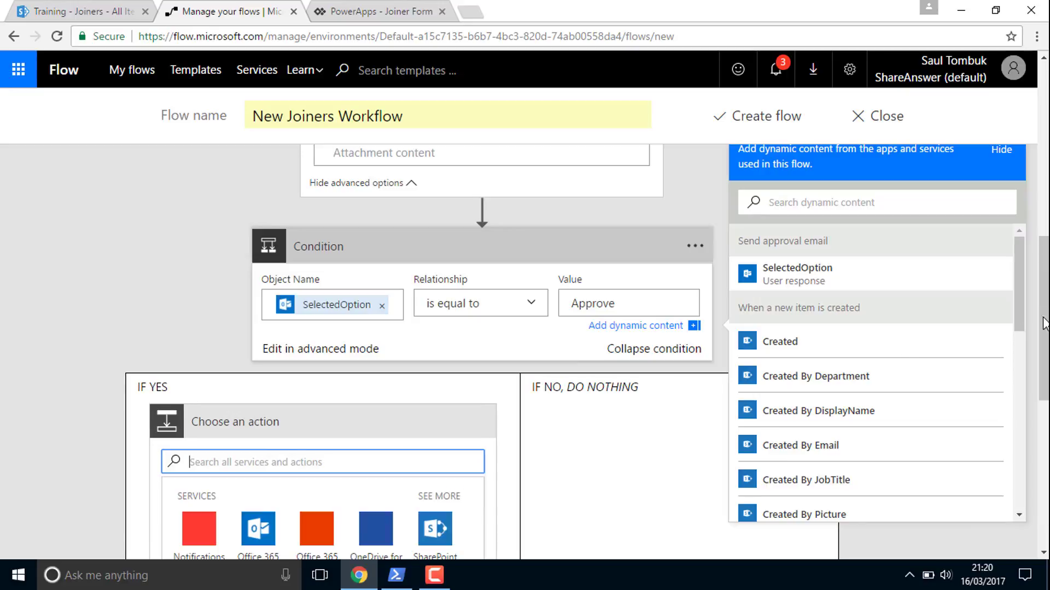
drag(1046, 342, 1046, 422)
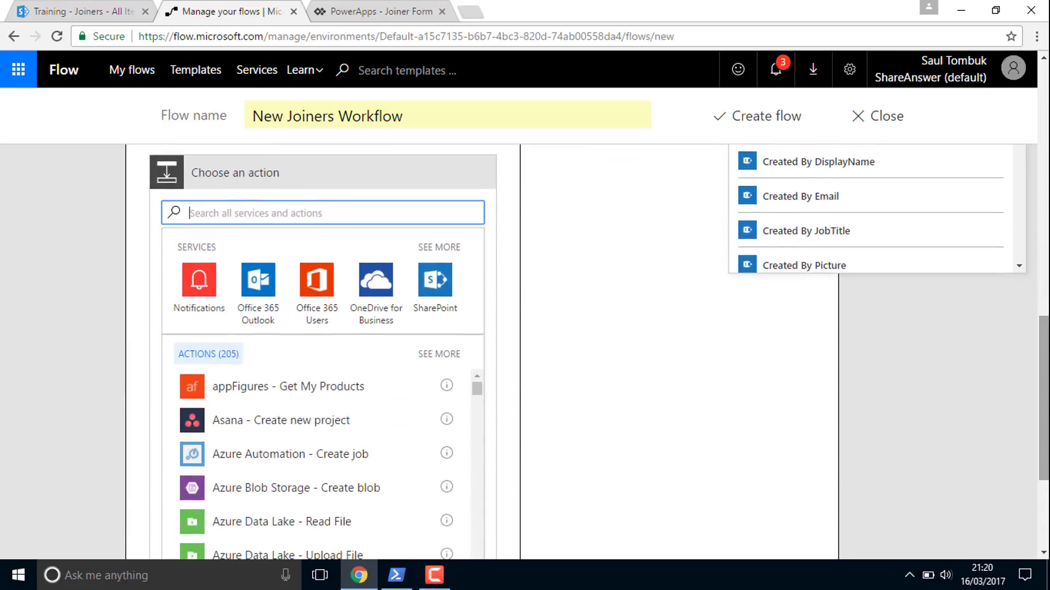
click(202, 285)
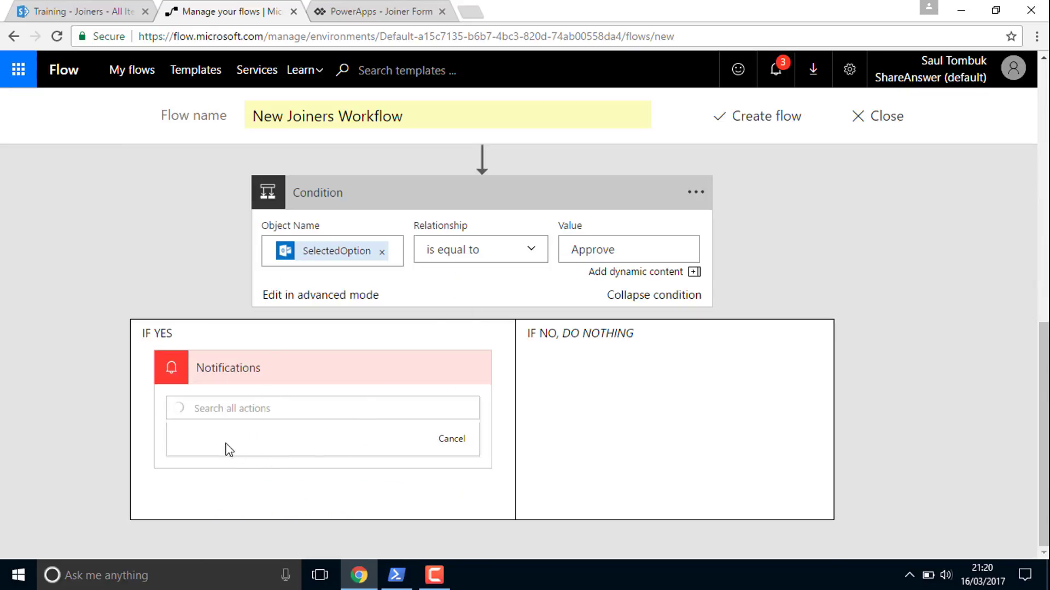
click(241, 330)
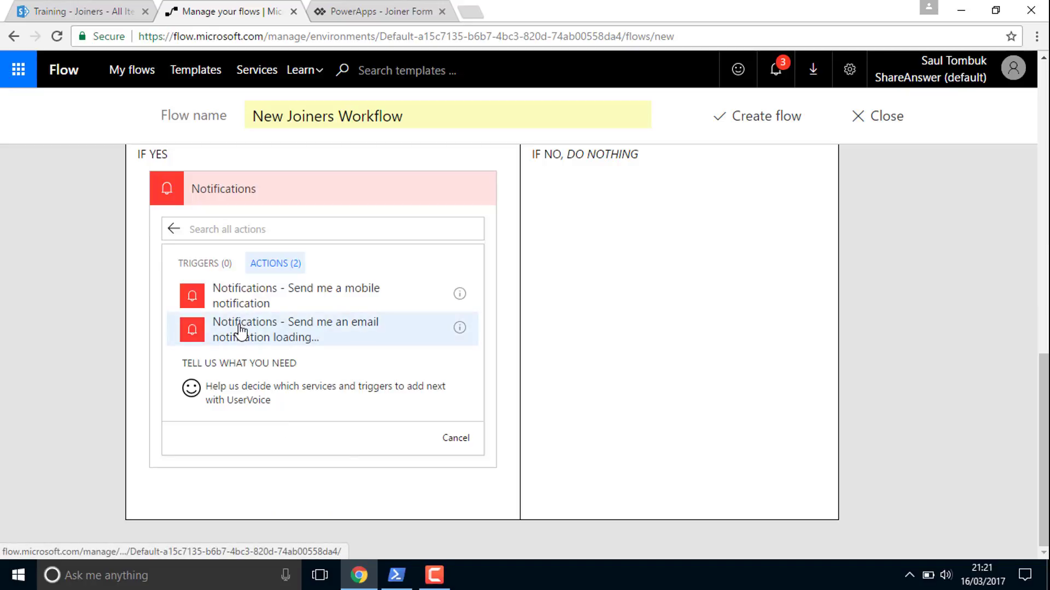
click(240, 330)
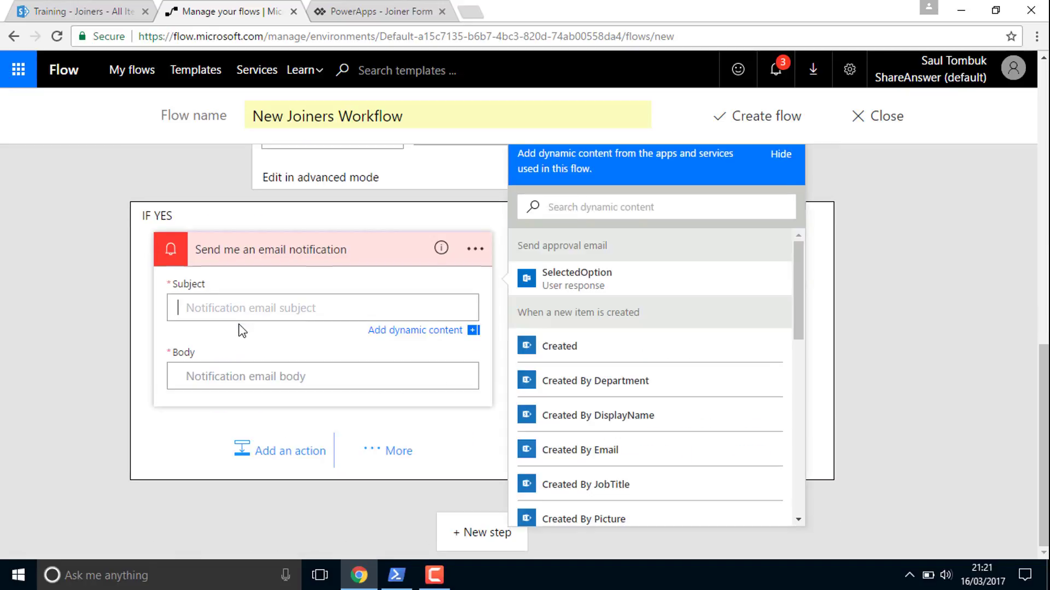
click(237, 308)
text(Approved!)
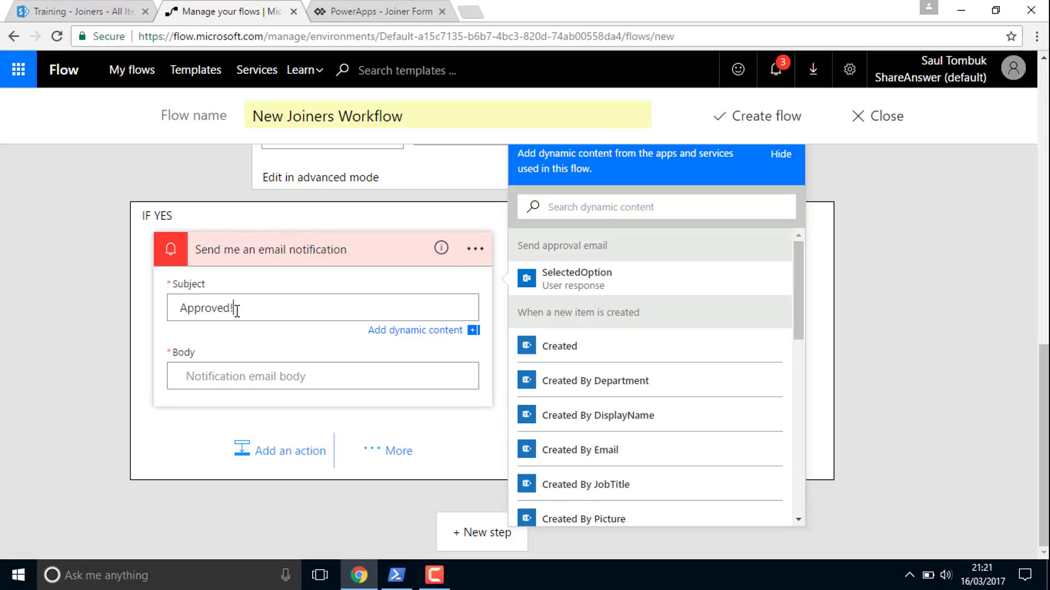
Step: Set its body to 'The new joiners request for [Title] is approved.'
click(240, 371)
text(Th)
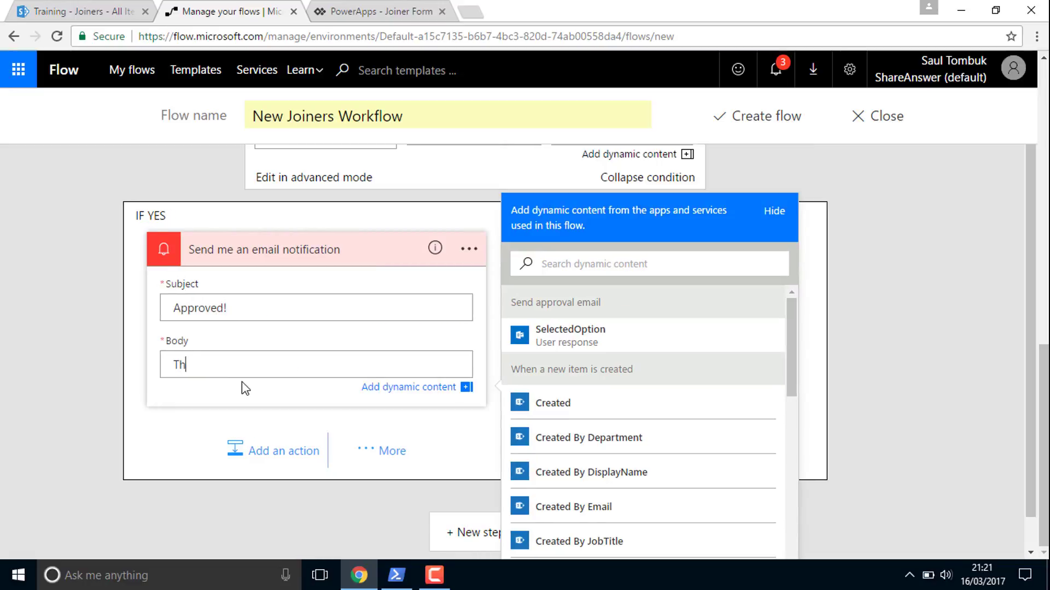
text(e new joiners request for)
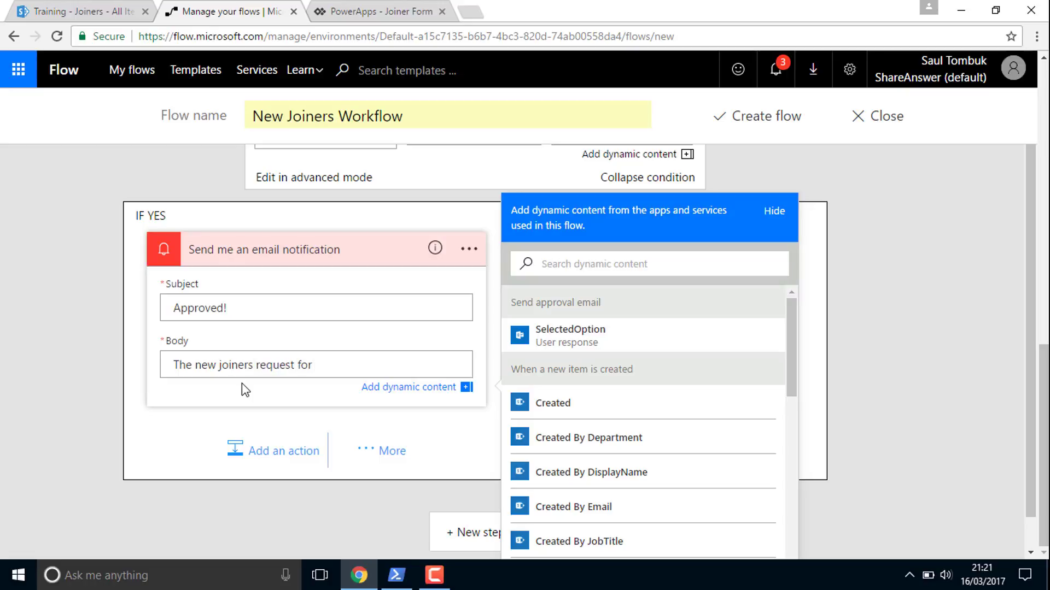
click(574, 264)
text(title)
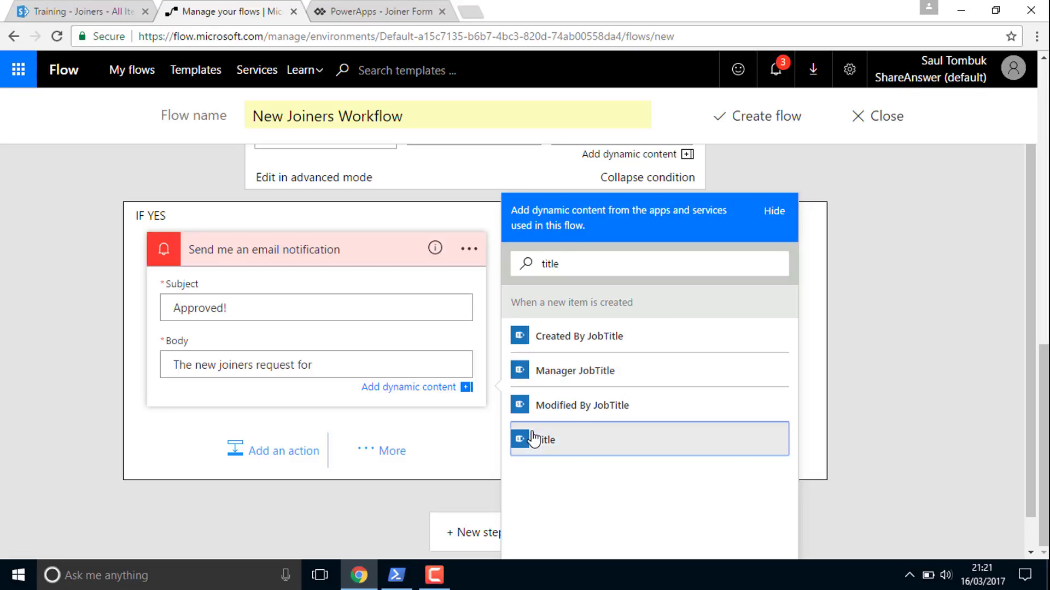
click(538, 440)
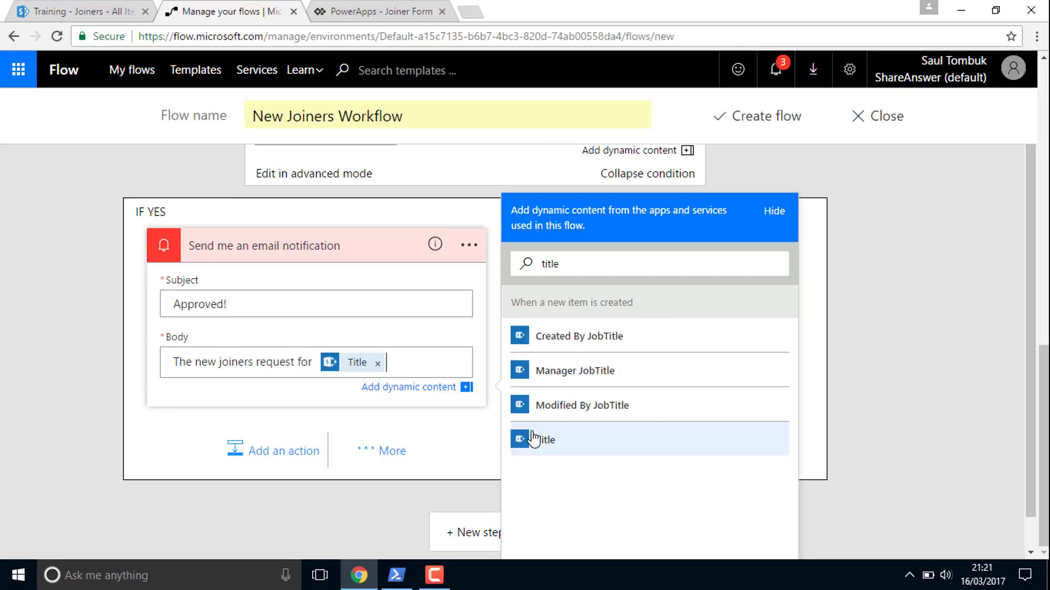
text(is approved.)
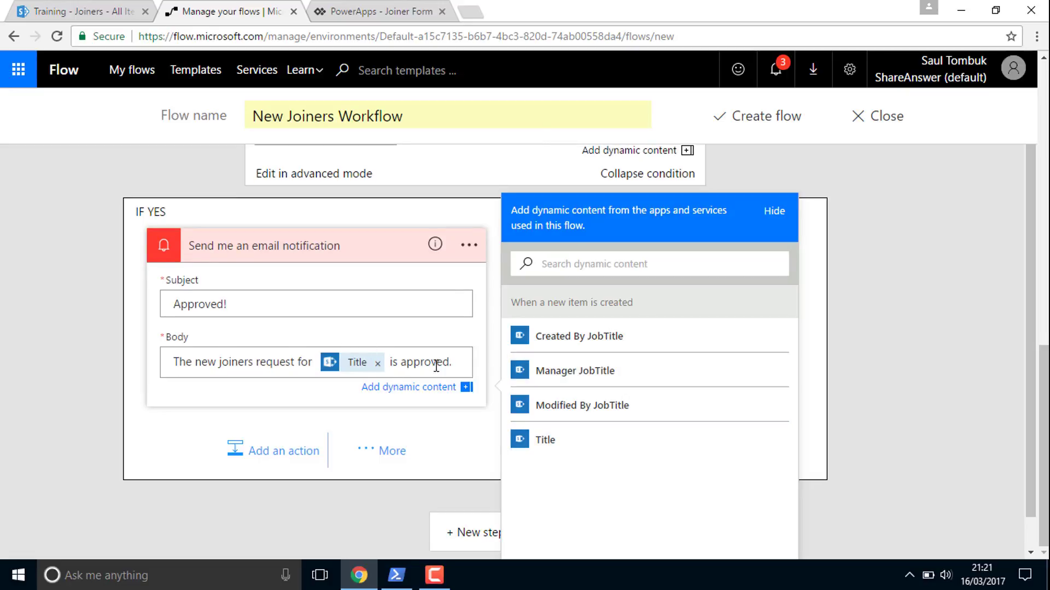
click(812, 308)
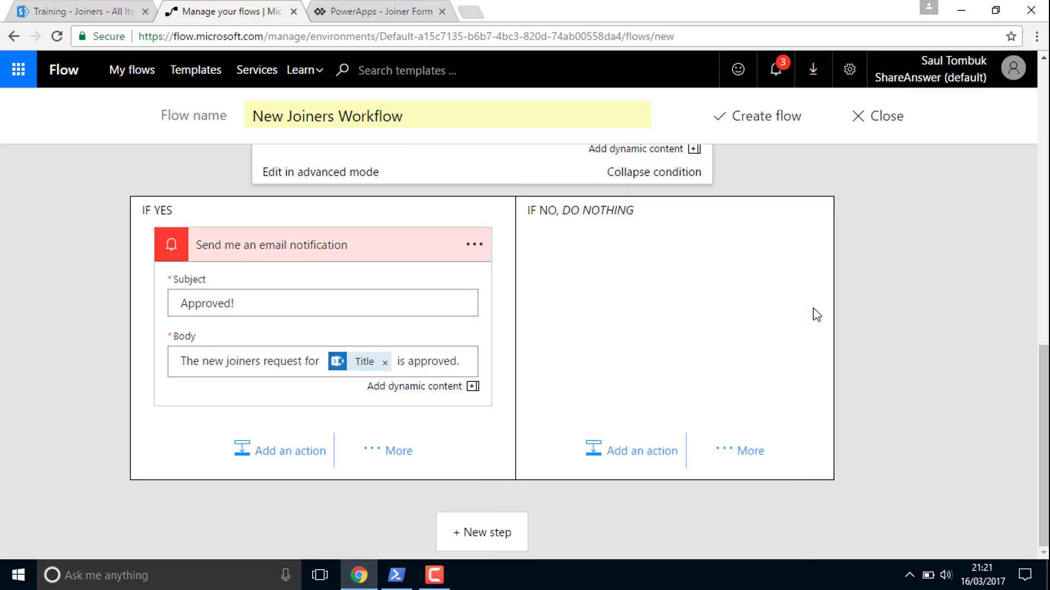
Step: Add a 'Send me an email notification' action to IF NO with subject 'Rejected!'
click(629, 462)
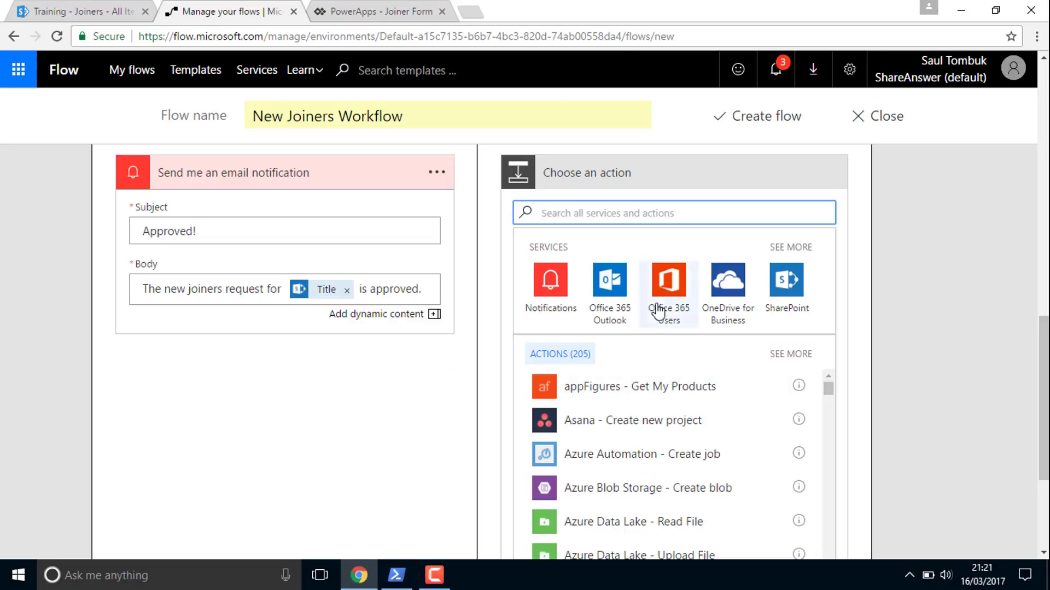
click(548, 287)
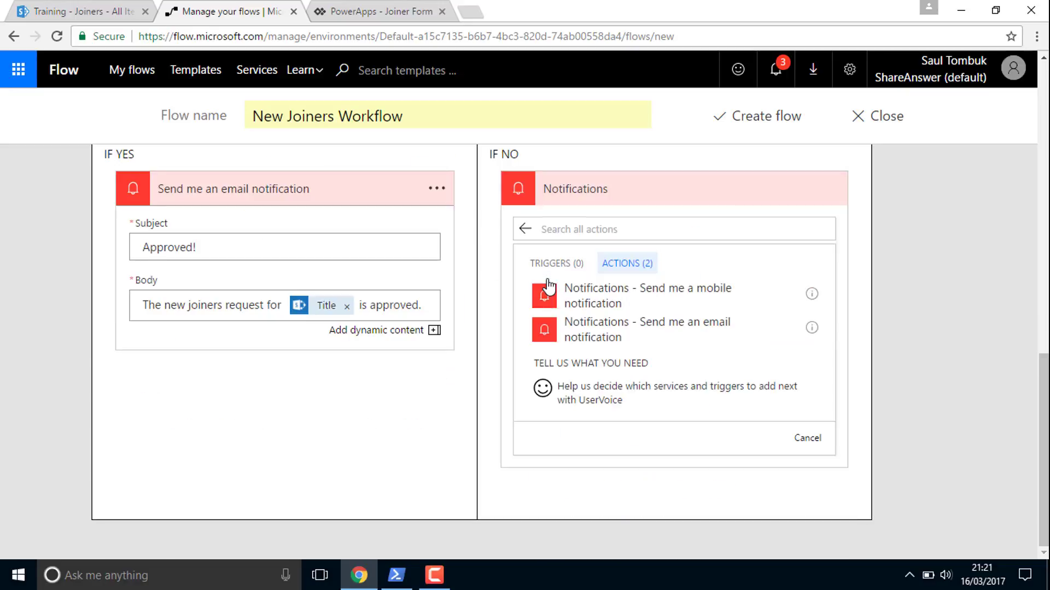
click(595, 334)
click(582, 303)
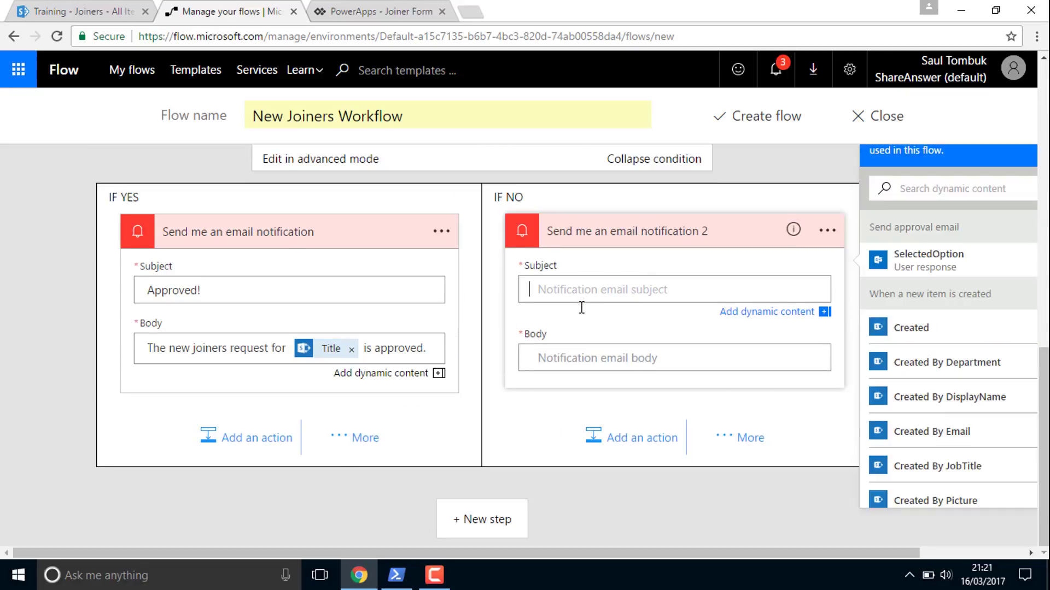
text(Rejected!)
Step: Set its body to 'The new joiners request for [Title] is rejected.'
click(575, 358)
text(T)
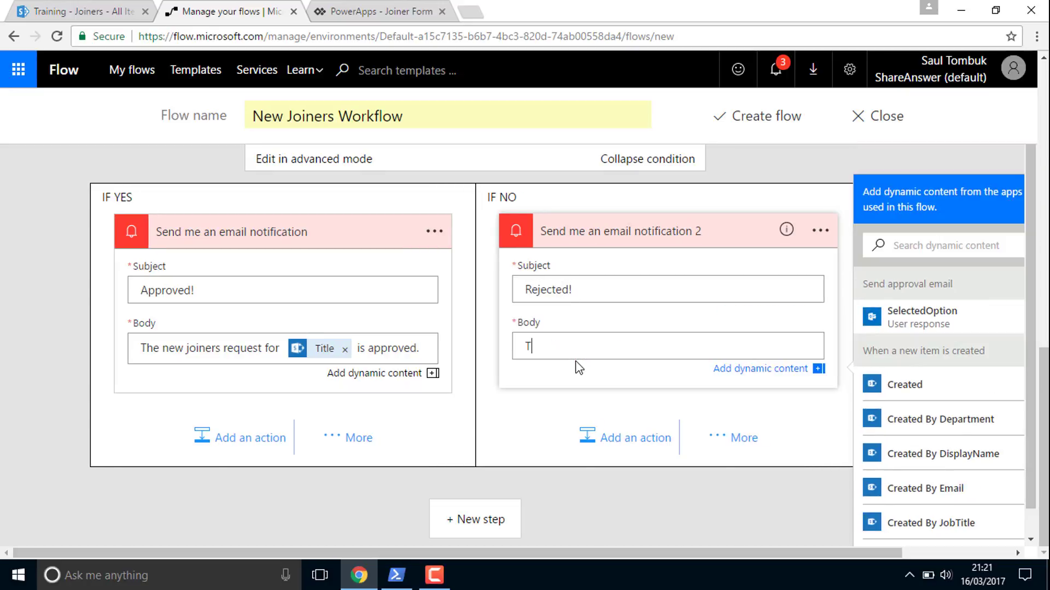
text(he new joiners request for)
click(927, 235)
text(ti)
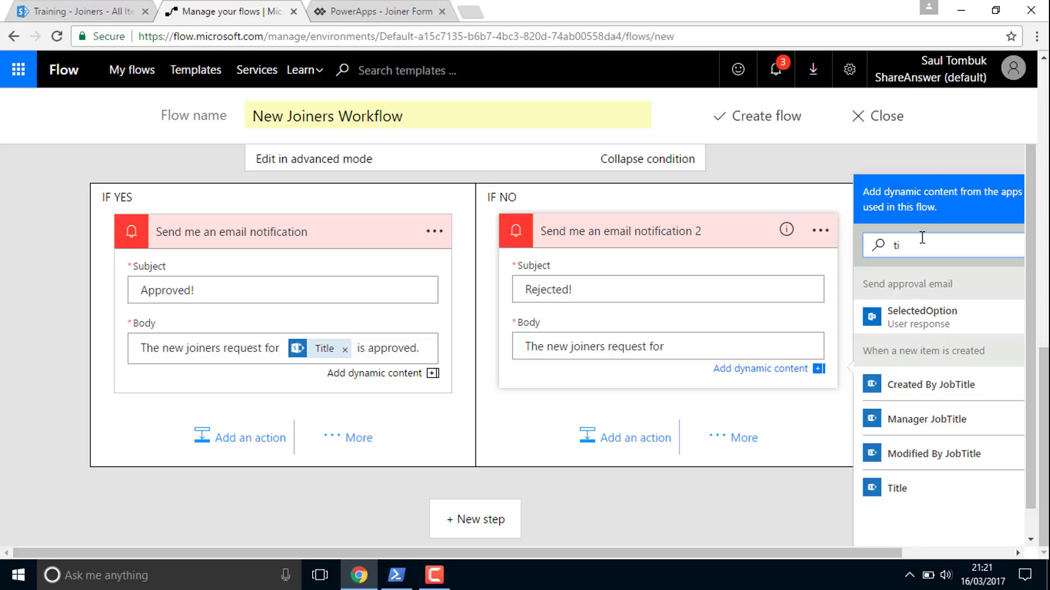
text(tle)
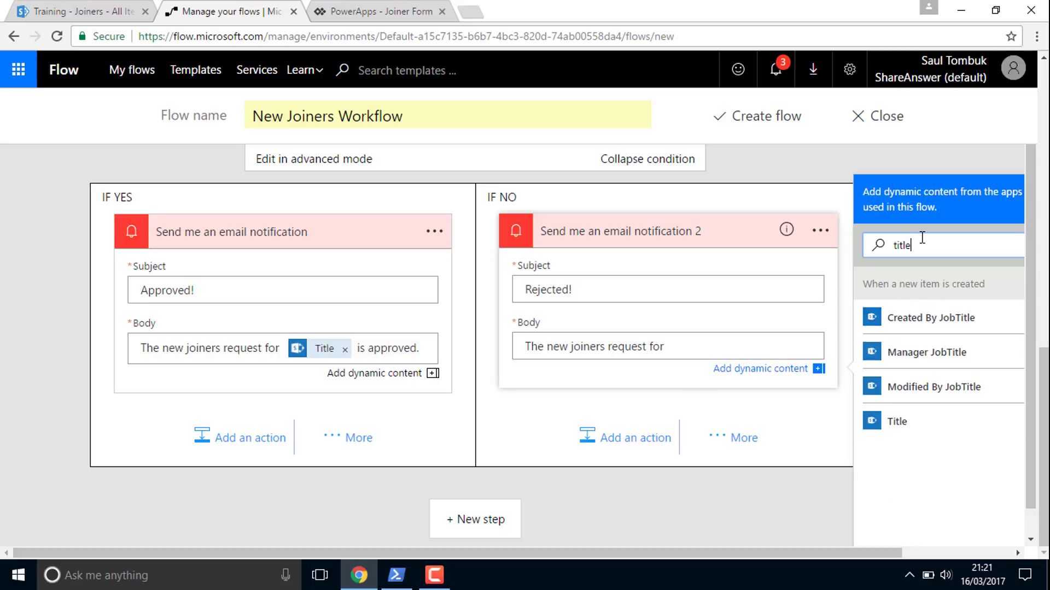
click(894, 424)
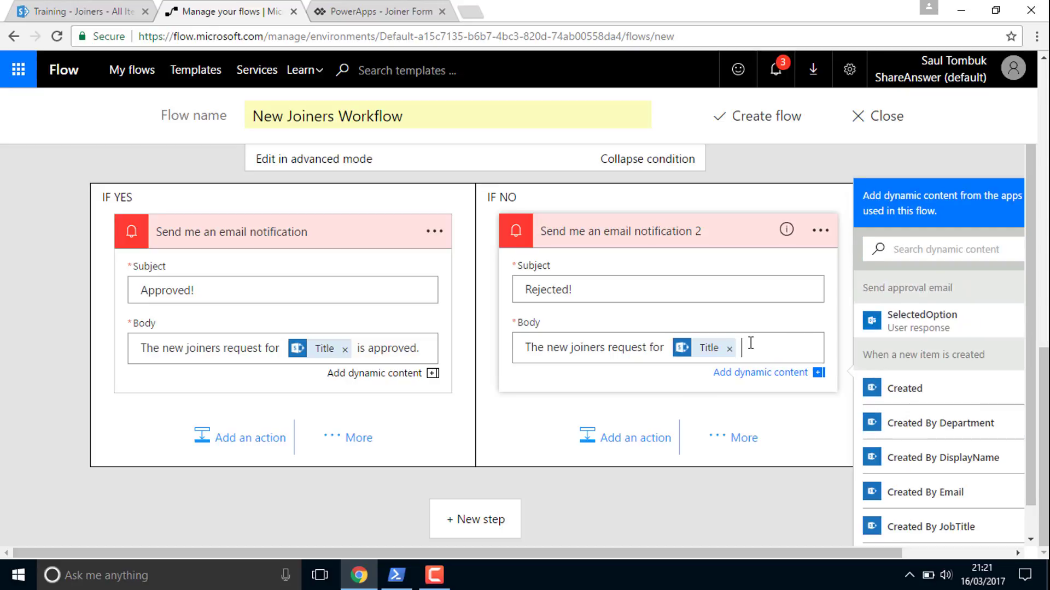
text(is rejected.)
Step: Create the flow, confirm with Done, and return to the PowerApps Joiner Form tab
click(778, 117)
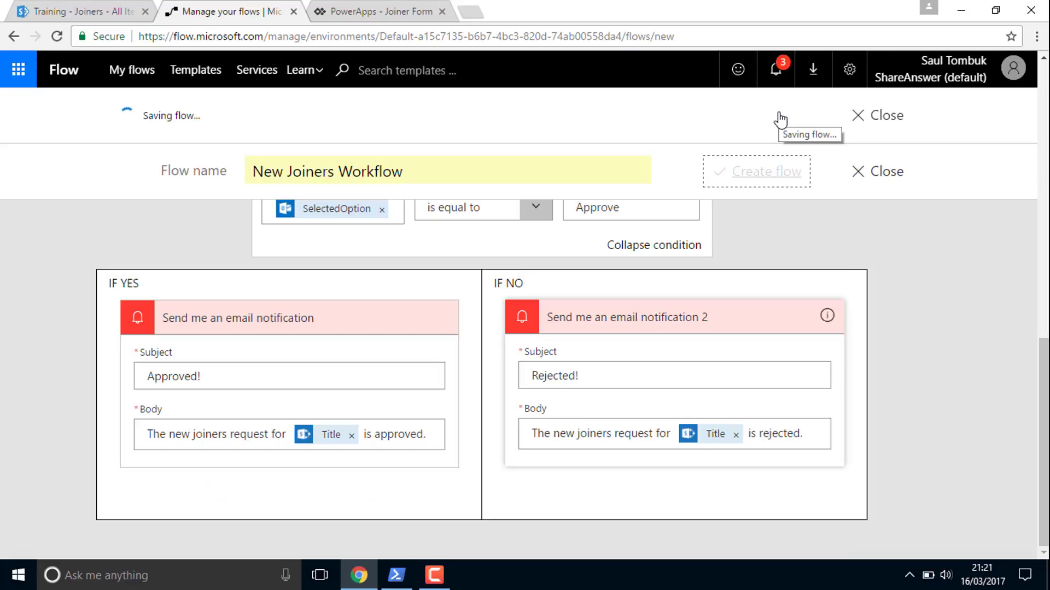
click(865, 123)
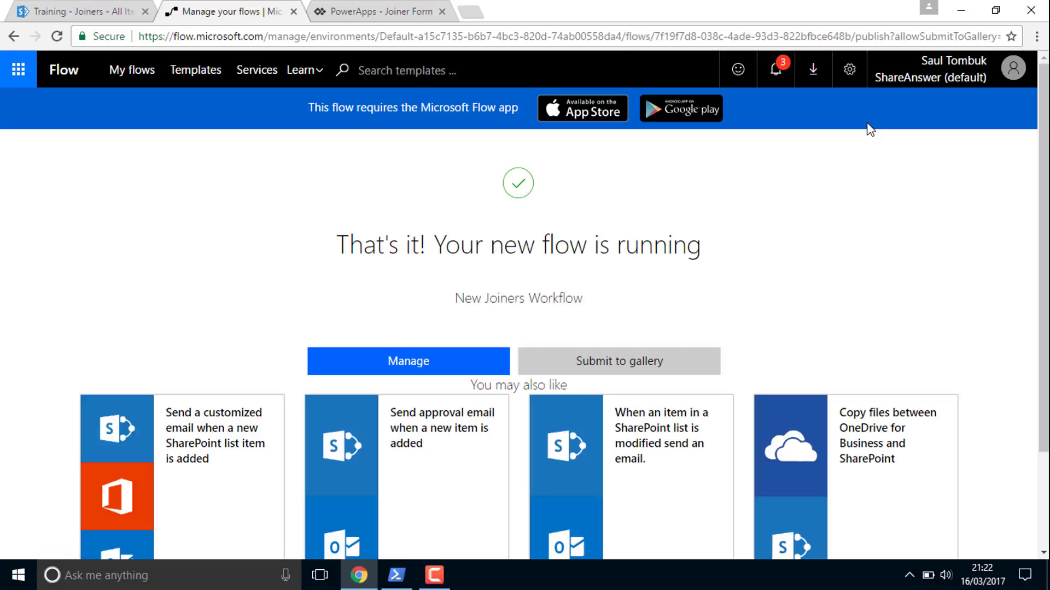
click(356, 7)
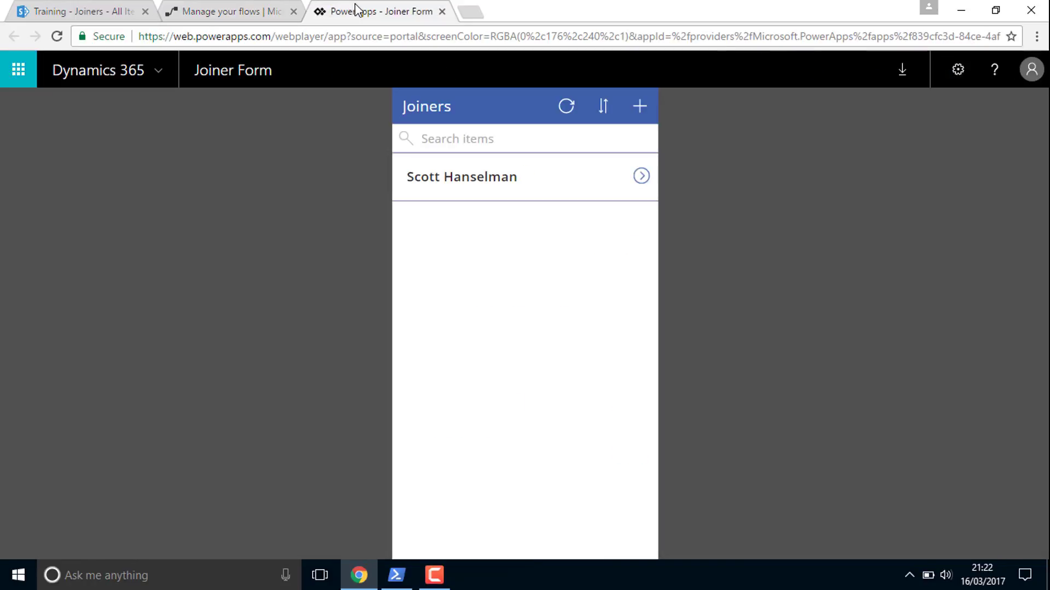
Step: Add a new joiner with their full name and a searched manager, Laptop and Mobile on, and submit
click(639, 105)
click(551, 167)
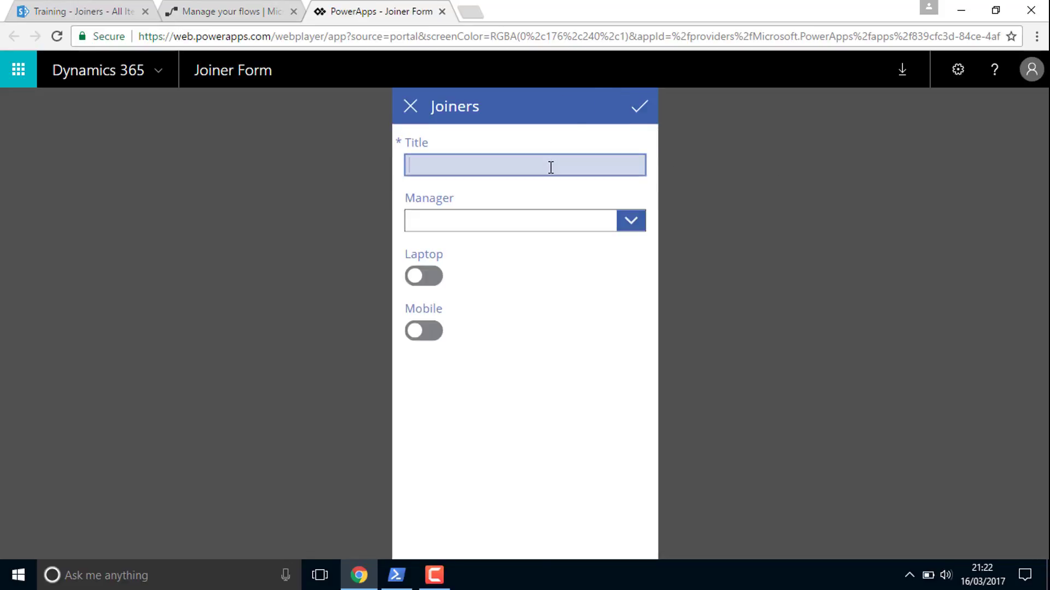
text(Scott Gunthrie)
click(547, 223)
text(saul)
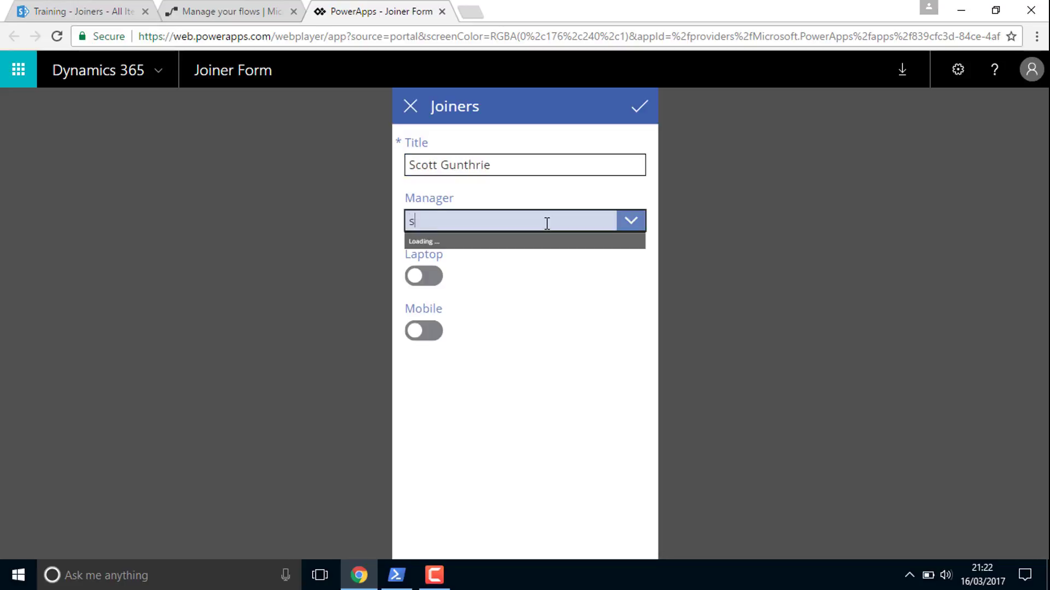
click(474, 239)
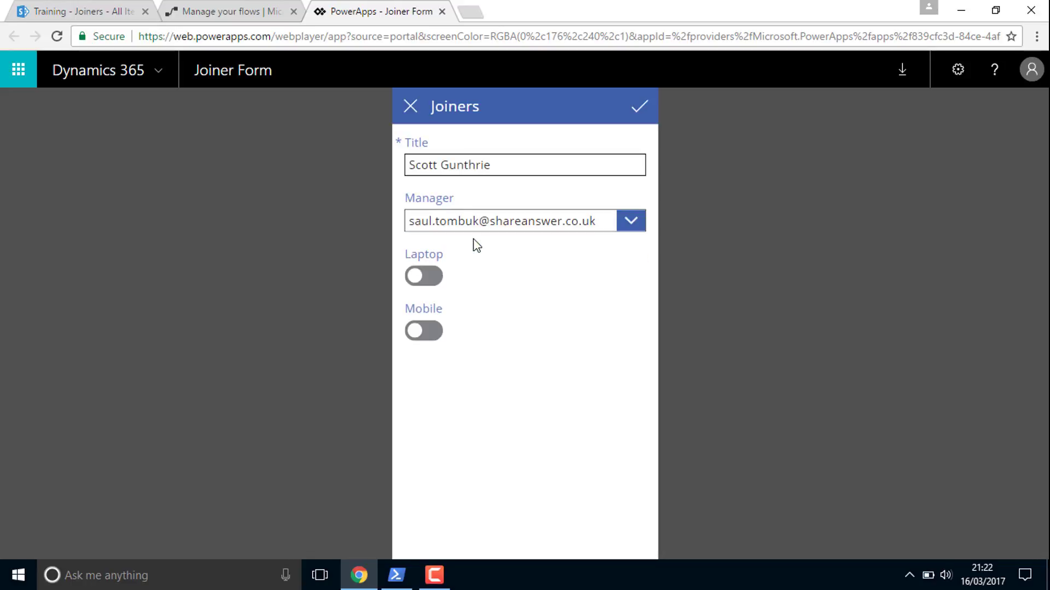
click(419, 285)
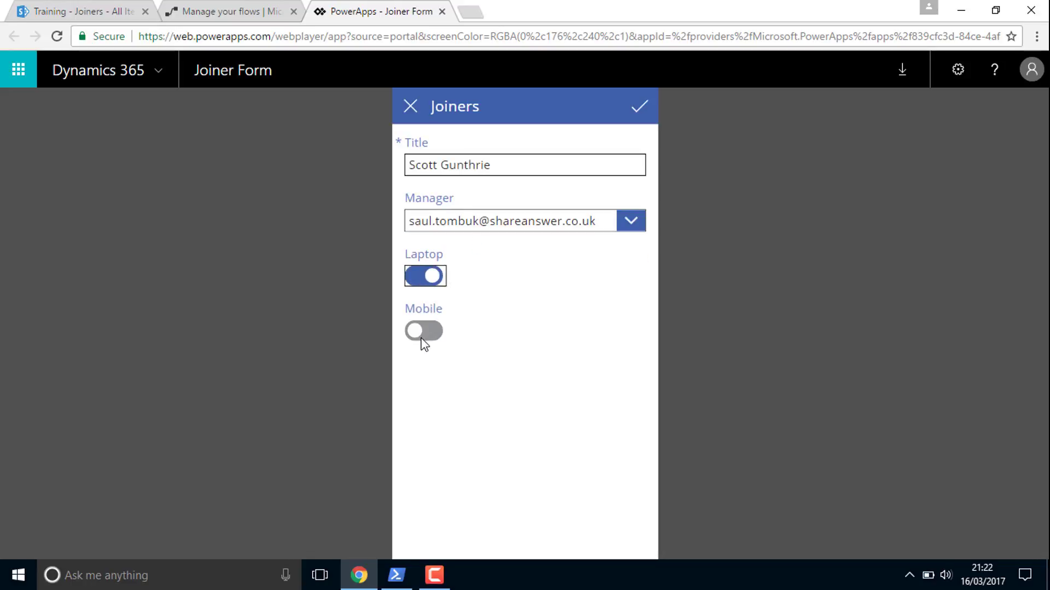
click(455, 336)
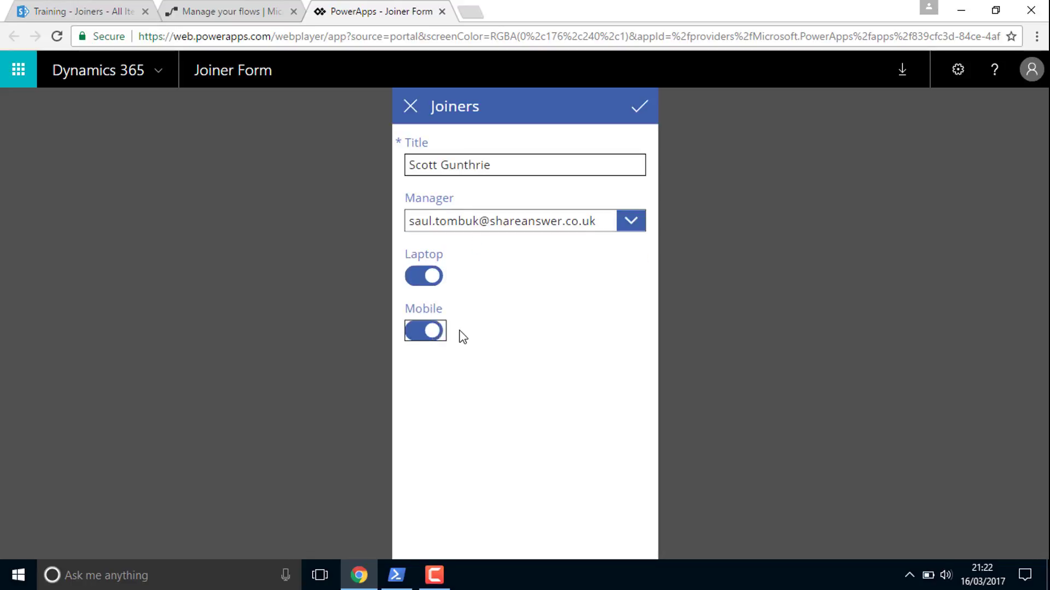
click(648, 109)
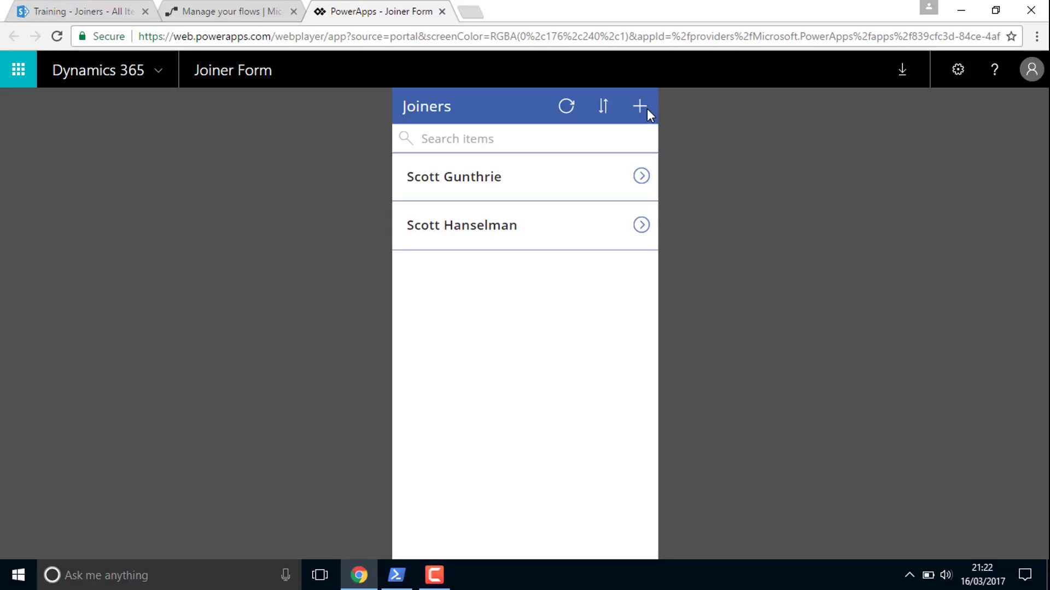
Step: In the SharePoint Joiners list, close the flow templates panel and show more list commands
click(94, 3)
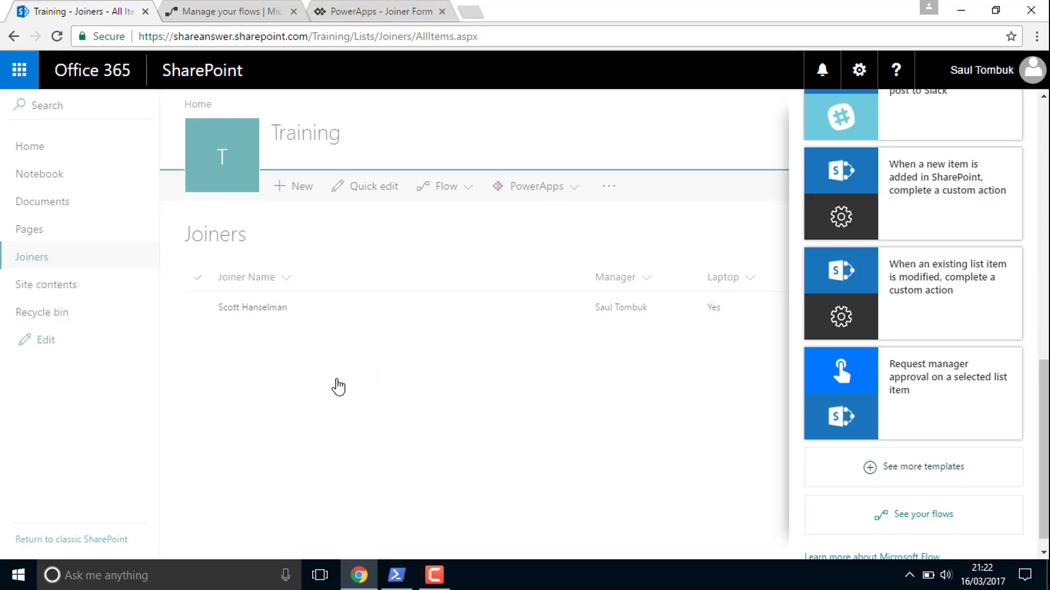
click(307, 367)
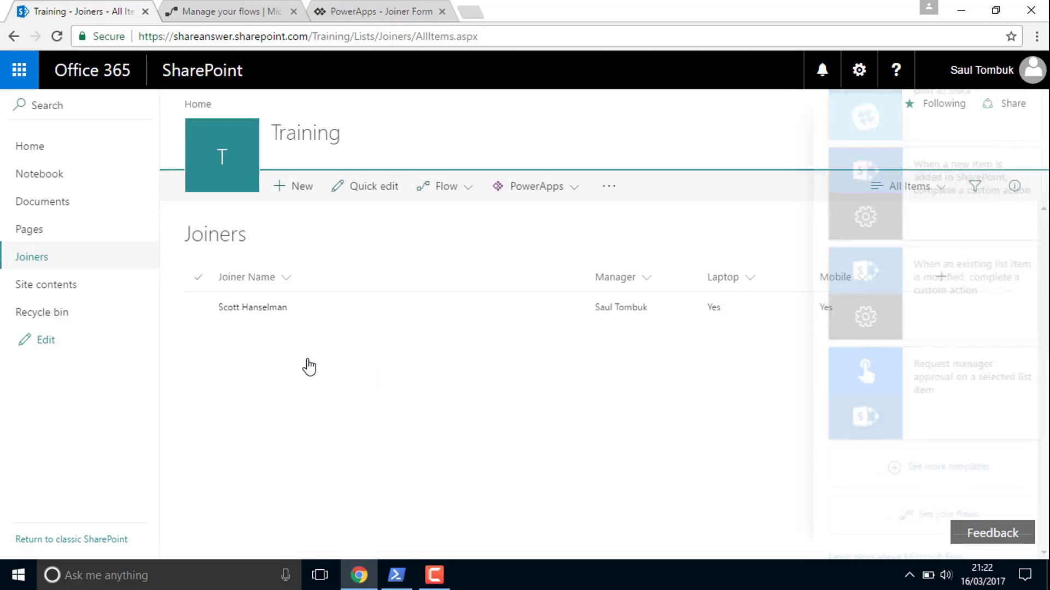
click(608, 189)
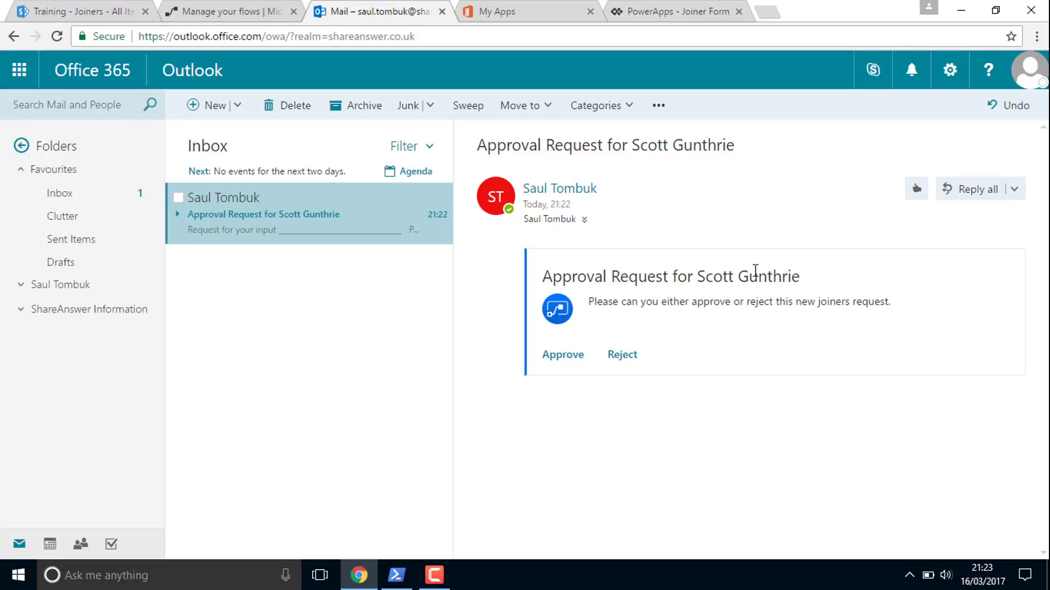
Step: Approve the new joiner request email, then view the resulting Approved! notification
click(559, 360)
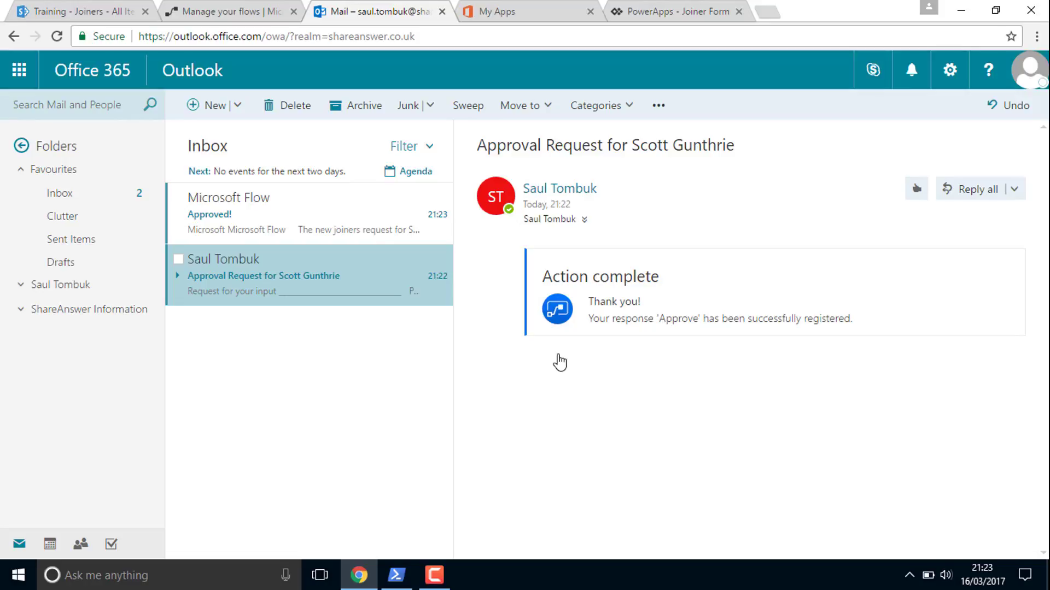
click(221, 218)
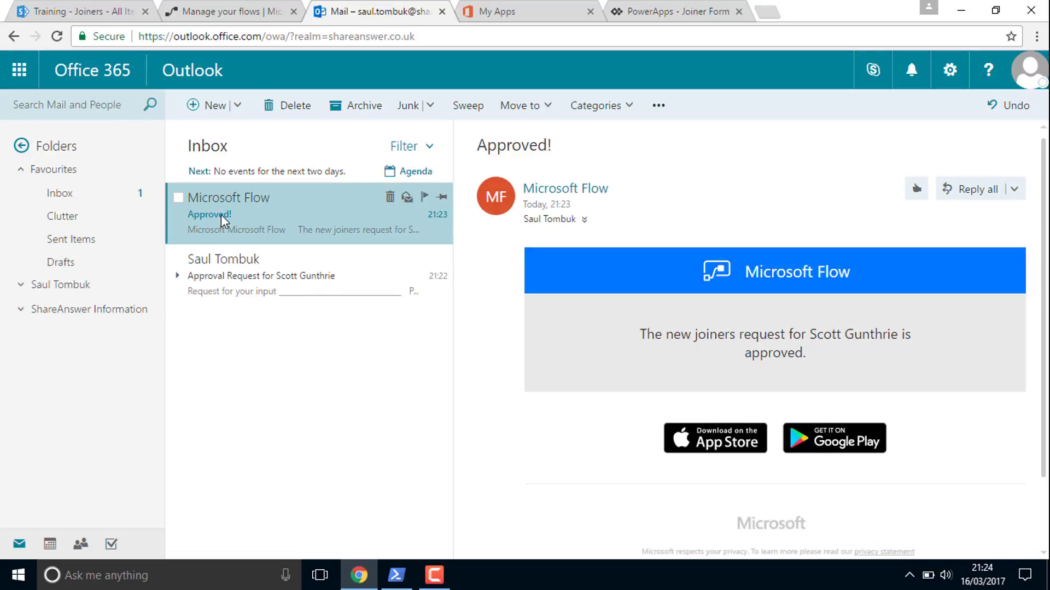